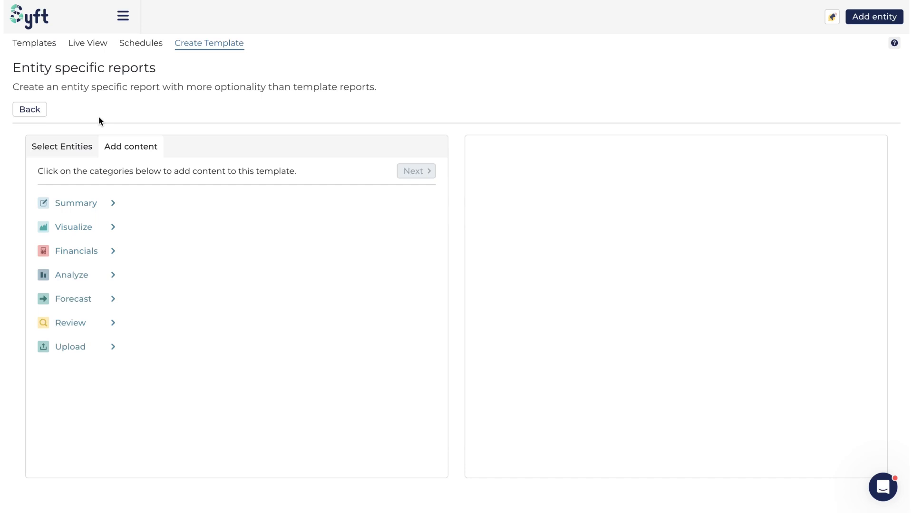
Open the Profitability AI template from the Summary category and read through its Revenue, Expenses and Net Margin commentary.
{"action": "left_click", "coordinate": [70, 206]}
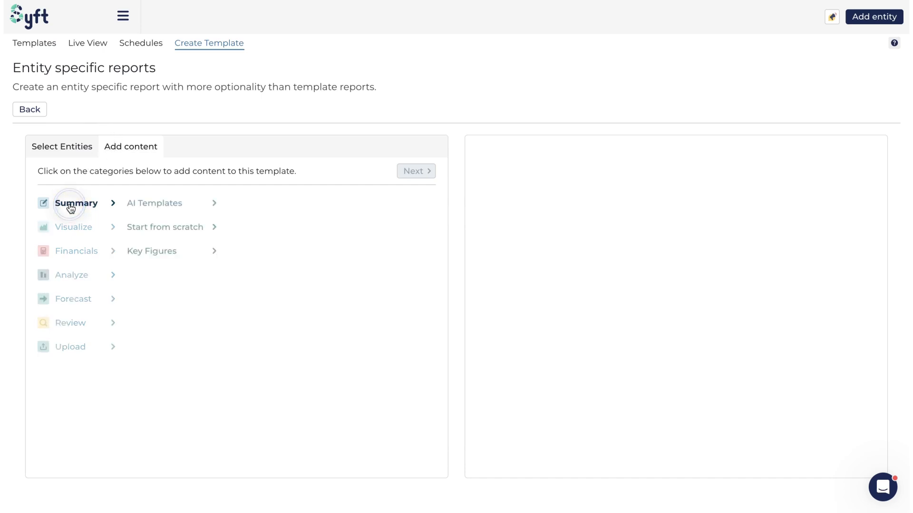
{"action": "left_click", "coordinate": [145, 206]}
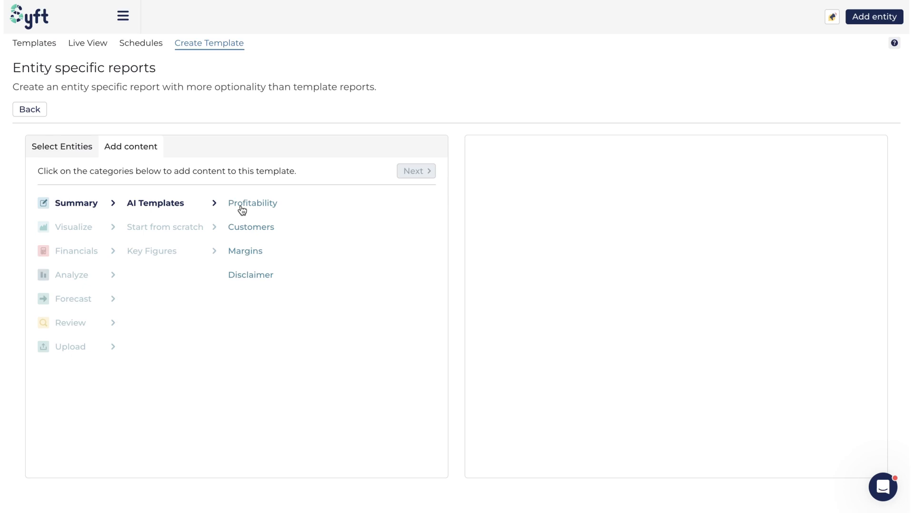
{"action": "left_click", "coordinate": [258, 205]}
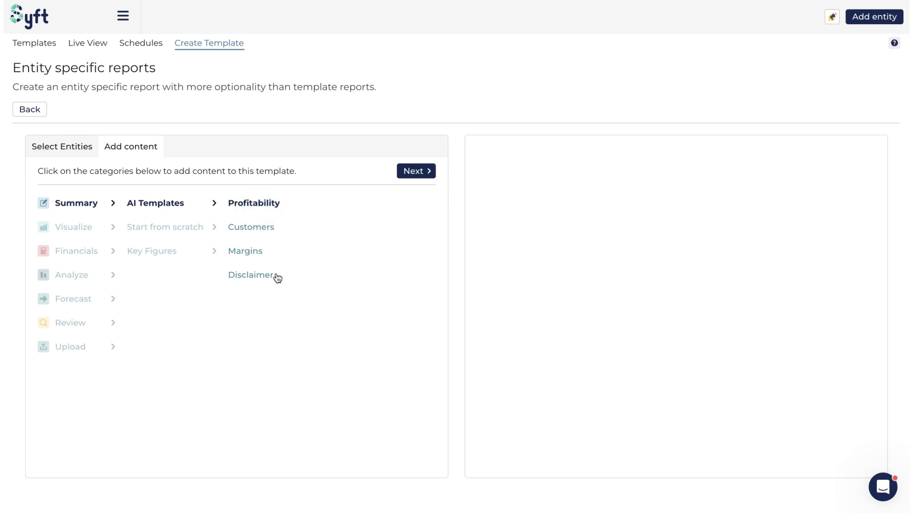
{"action": "left_click", "coordinate": [416, 172]}
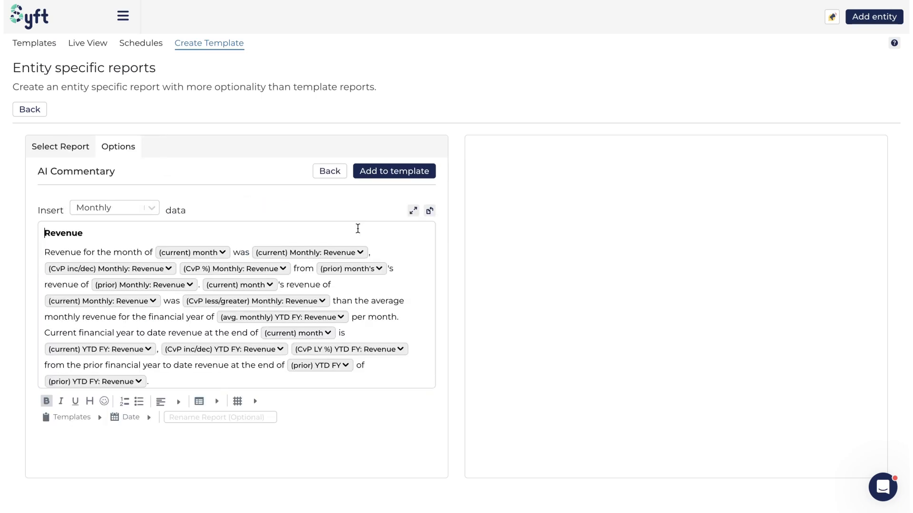
{"action": "scroll", "coordinate": [278, 264], "scroll_direction": "down", "scroll_amount": 5}
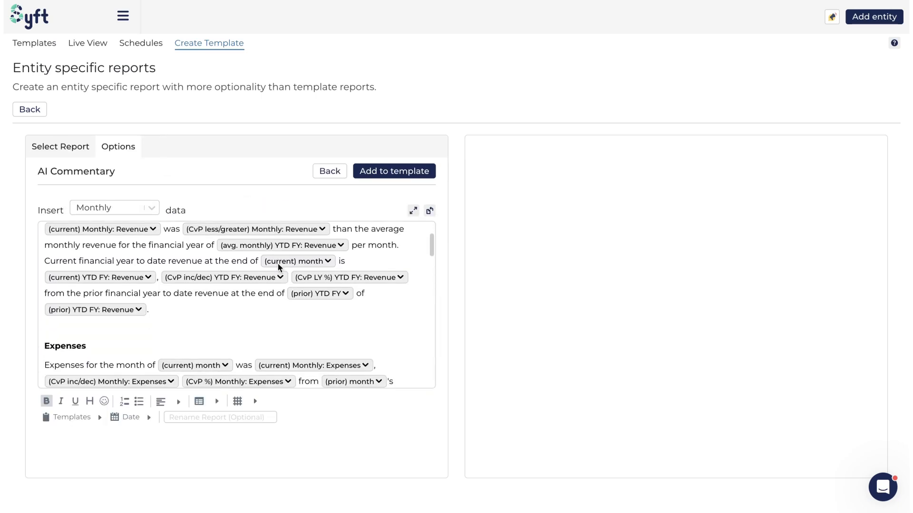
{"action": "scroll", "coordinate": [278, 263], "scroll_direction": "up", "scroll_amount": 5}
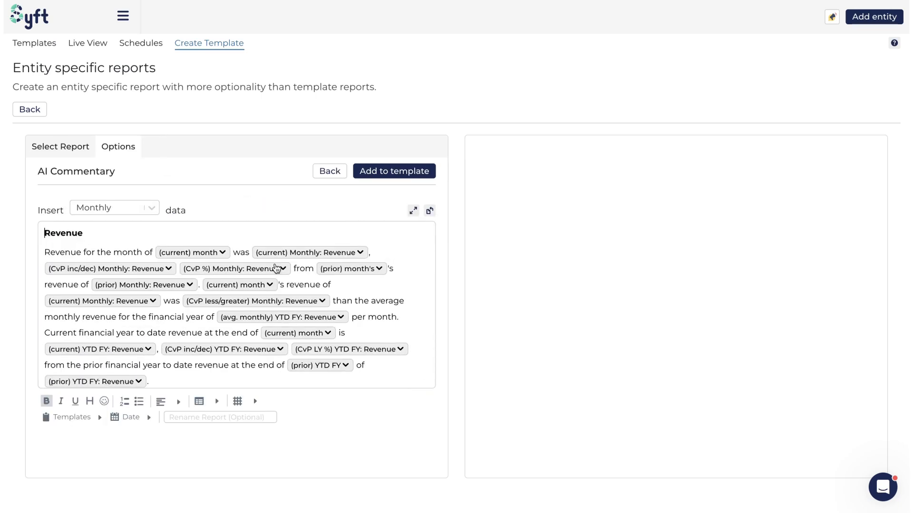
{"action": "scroll", "coordinate": [76, 237], "scroll_direction": "down", "scroll_amount": 10}
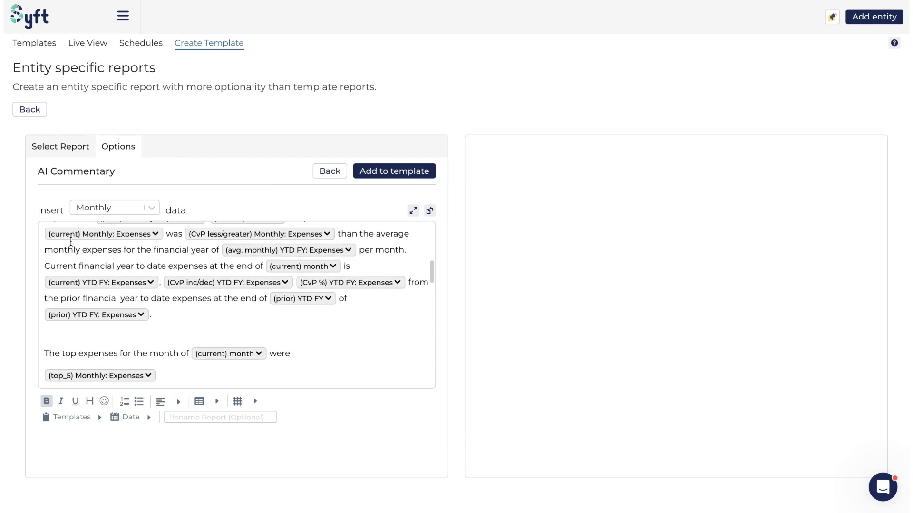
{"action": "scroll", "coordinate": [70, 241], "scroll_direction": "down", "scroll_amount": 8}
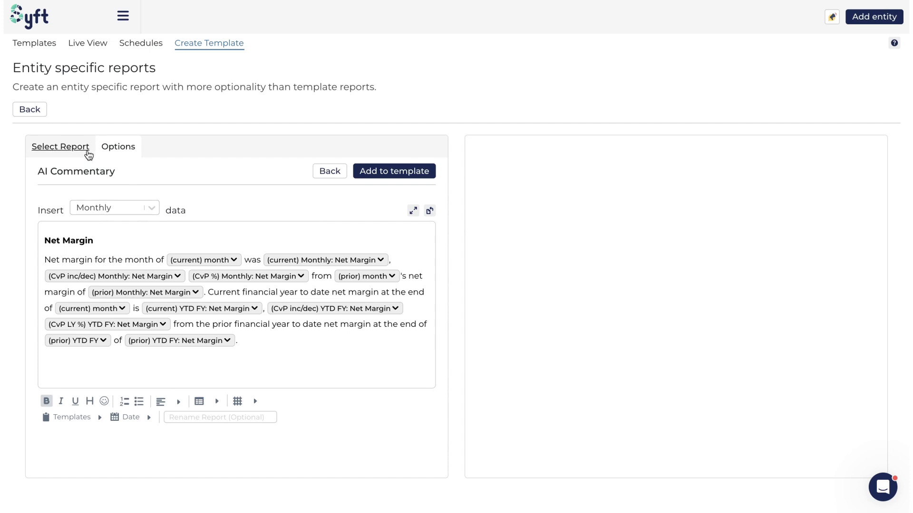
Return to the entity selection, search for "bloo" and include Blooming cupcakes in the template.
{"action": "left_click_drag", "start_coordinate": [22, 68], "coordinate": [90, 75]}
{"action": "left_click", "coordinate": [92, 69]}
{"action": "left_click", "coordinate": [65, 147]}
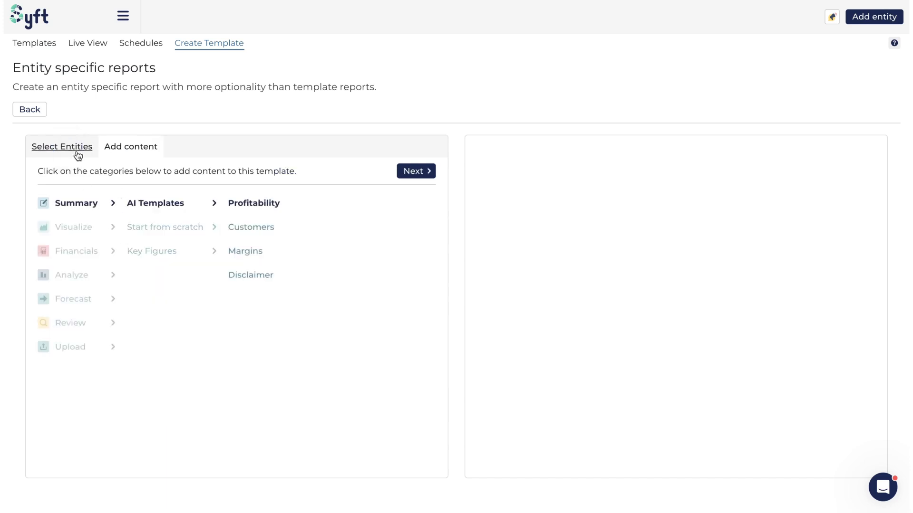
{"action": "left_click", "coordinate": [78, 156]}
{"action": "type", "text": "bloo"}
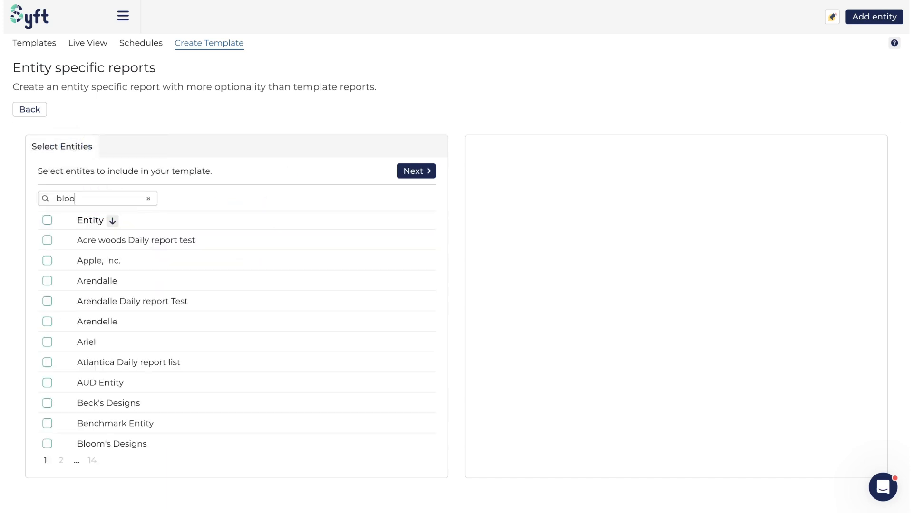
{"action": "left_click", "coordinate": [47, 261]}
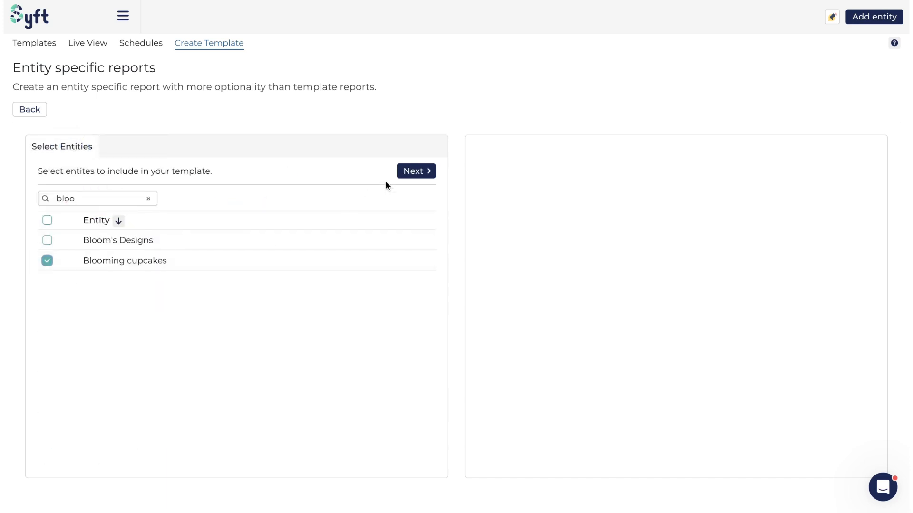
{"action": "left_click", "coordinate": [413, 171]}
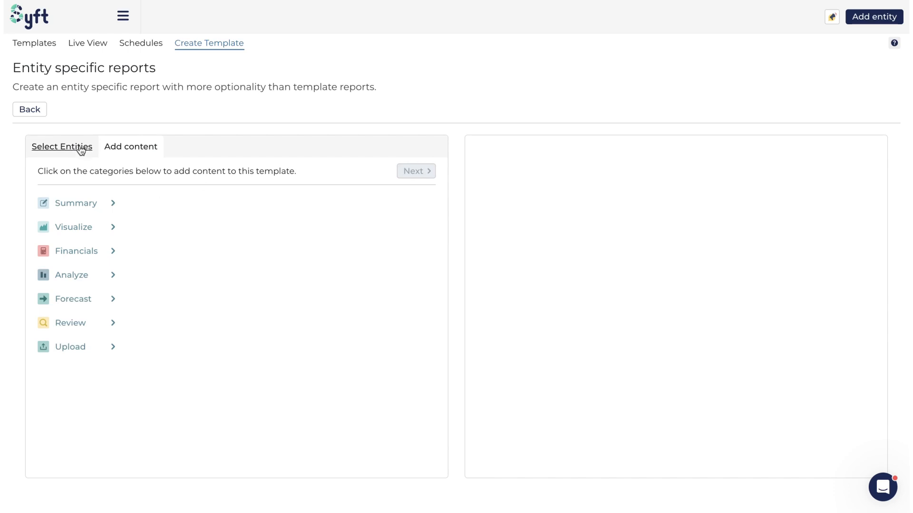
Reopen the Profitability AI template's commentary and check which entities its inserted data can come from.
{"action": "left_click", "coordinate": [76, 203]}
{"action": "left_click", "coordinate": [254, 203]}
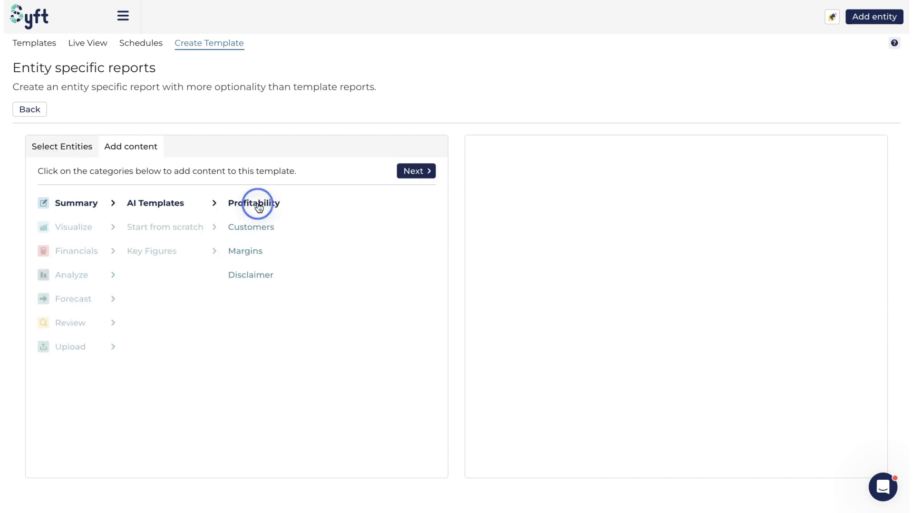
{"action": "left_click", "coordinate": [429, 174]}
{"action": "scroll", "coordinate": [140, 274], "scroll_direction": "down", "scroll_amount": 1}
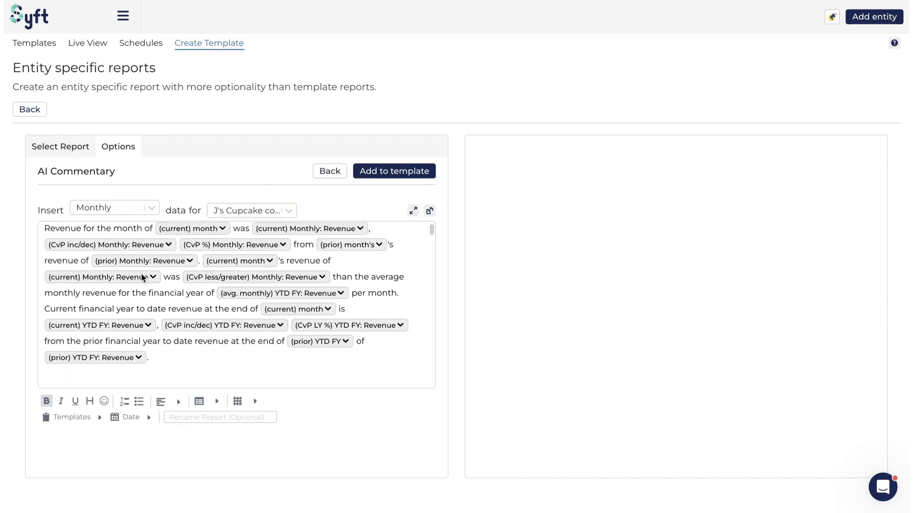
{"action": "scroll", "coordinate": [231, 291], "scroll_direction": "down", "scroll_amount": 1}
{"action": "left_click", "coordinate": [289, 211]}
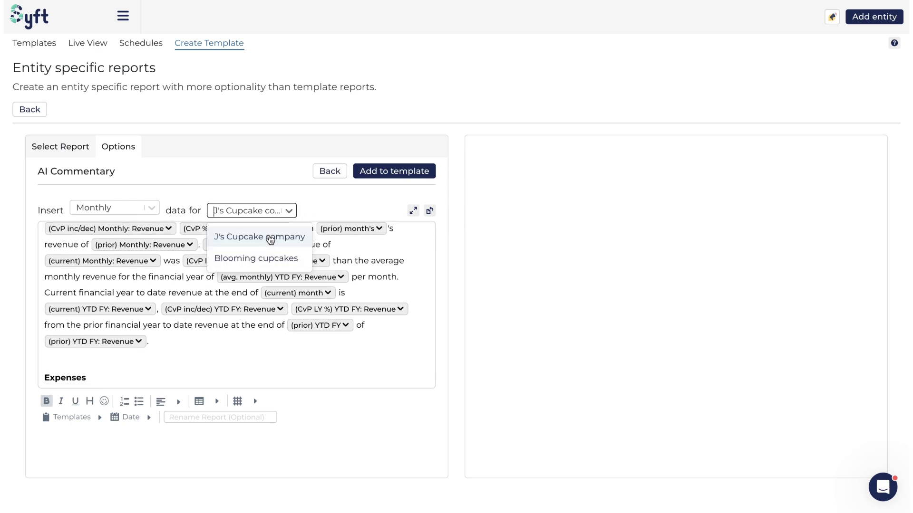
{"action": "left_click", "coordinate": [328, 198]}
Examine the repeated commentary sections for the selected entities and the text alignment options.
{"action": "scroll", "coordinate": [265, 309], "scroll_direction": "up", "scroll_amount": 2}
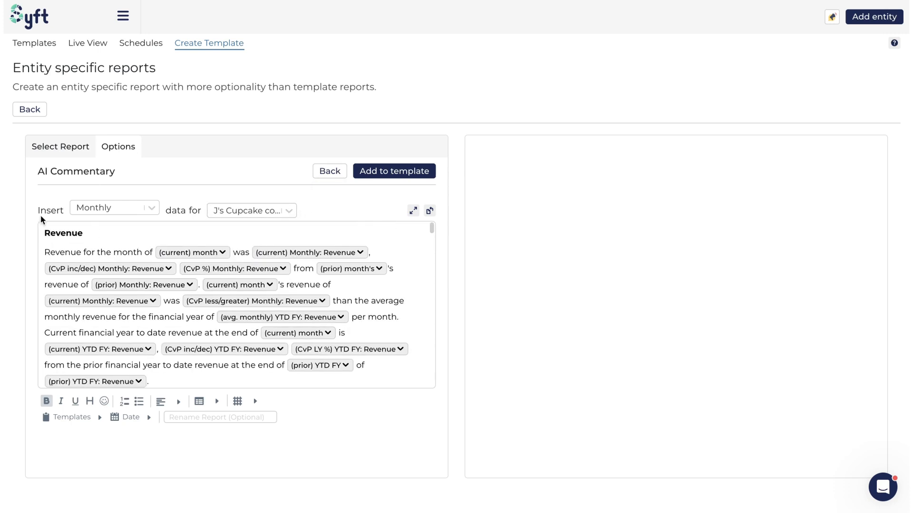
{"action": "scroll", "coordinate": [177, 326], "scroll_direction": "down", "scroll_amount": 5}
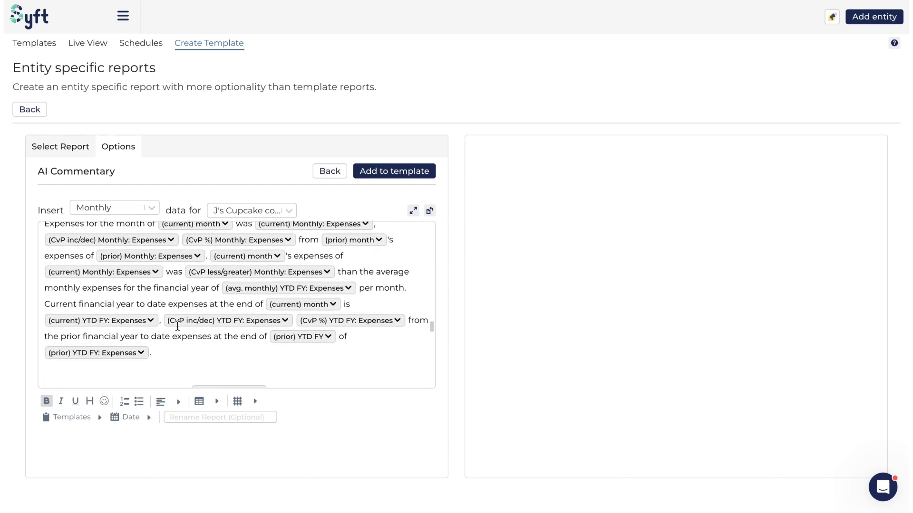
{"action": "scroll", "coordinate": [177, 327], "scroll_direction": "up", "scroll_amount": 5}
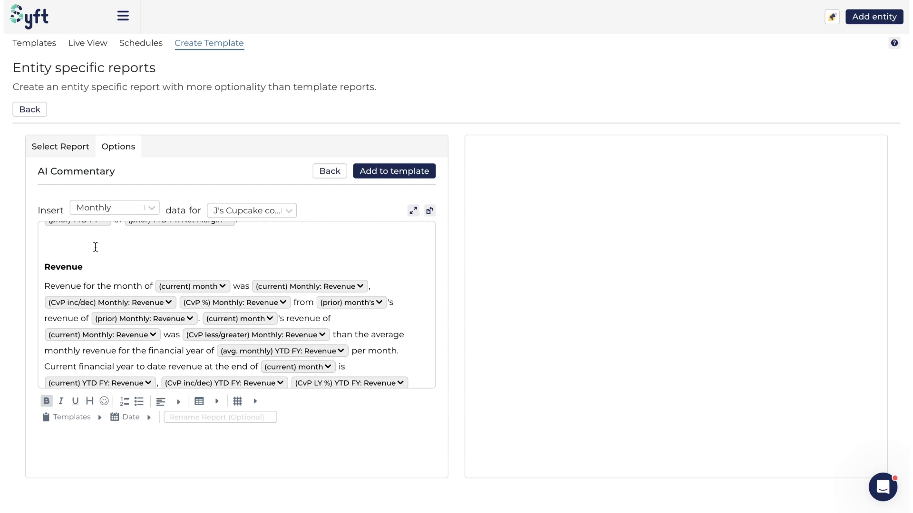
{"action": "scroll", "coordinate": [114, 252], "scroll_direction": "up", "scroll_amount": 1}
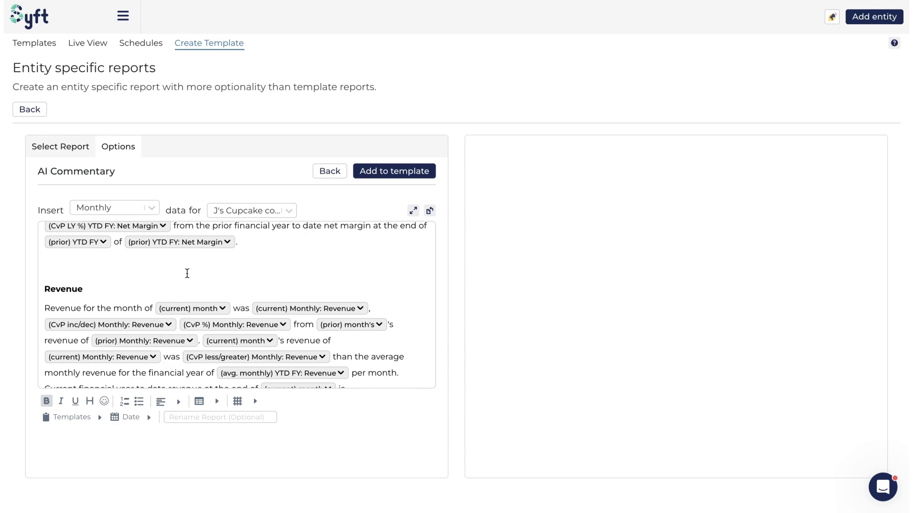
{"action": "left_click", "coordinate": [159, 408]}
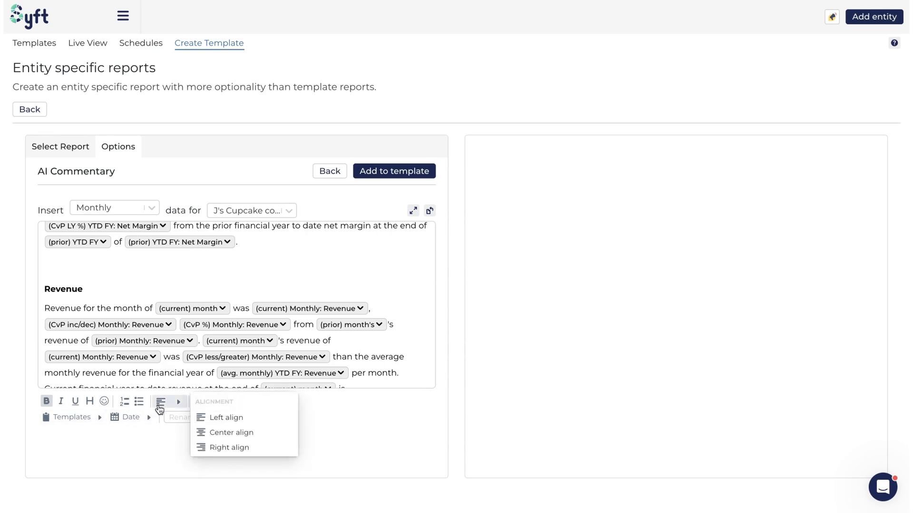
{"action": "scroll", "coordinate": [159, 285], "scroll_direction": "up", "scroll_amount": 3}
{"action": "scroll", "coordinate": [191, 285], "scroll_direction": "down", "scroll_amount": 5}
Leave the Profitability template and open a blank AI Commentary under Start from scratch.
{"action": "left_click", "coordinate": [330, 172]}
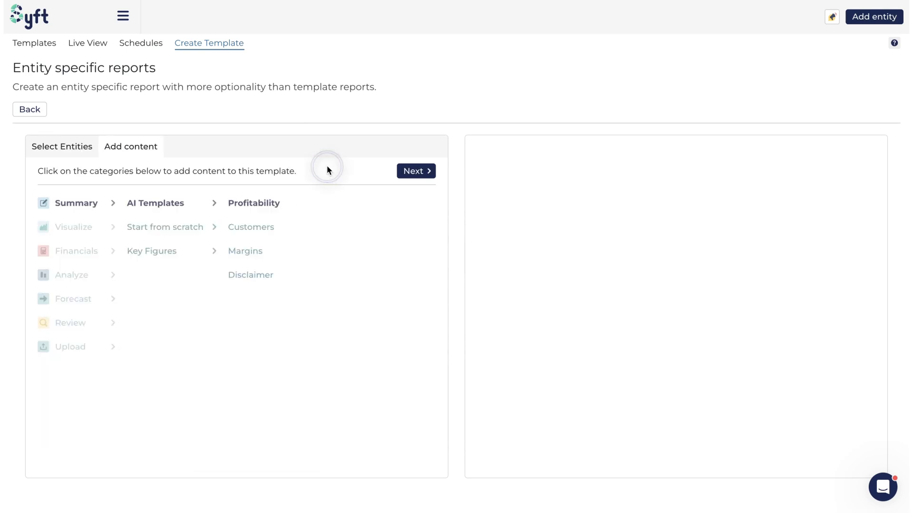
{"action": "left_click", "coordinate": [175, 230]}
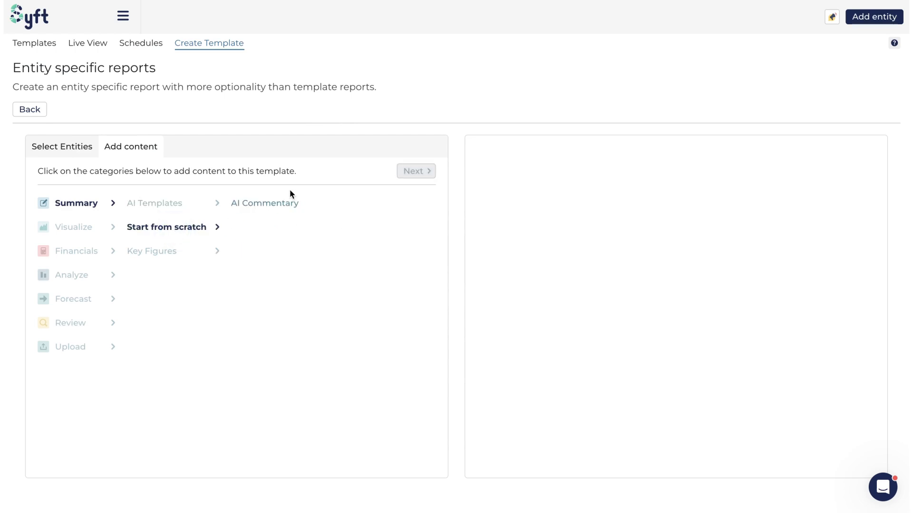
{"action": "left_click", "coordinate": [271, 204]}
{"action": "left_click", "coordinate": [420, 172]}
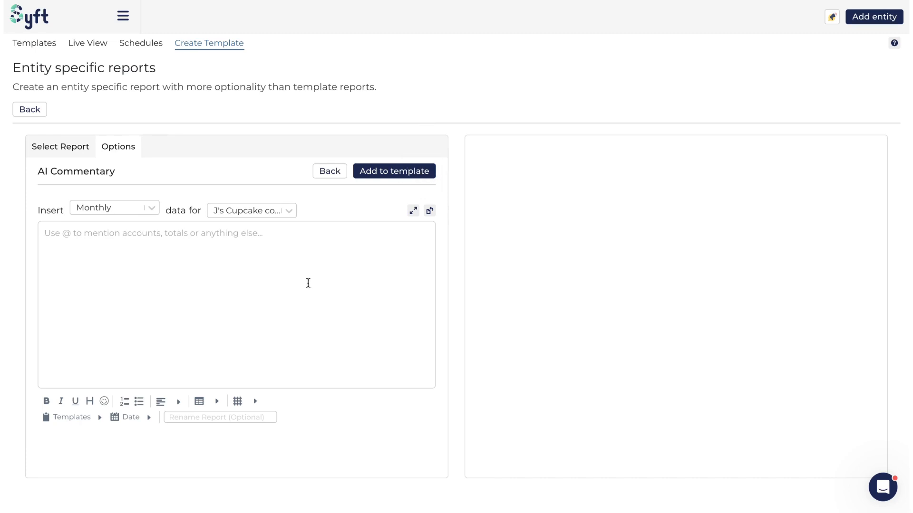
Explore the blank commentary's date, table, border and ready-made template options.
{"action": "left_click", "coordinate": [126, 422]}
{"action": "left_click", "coordinate": [131, 417]}
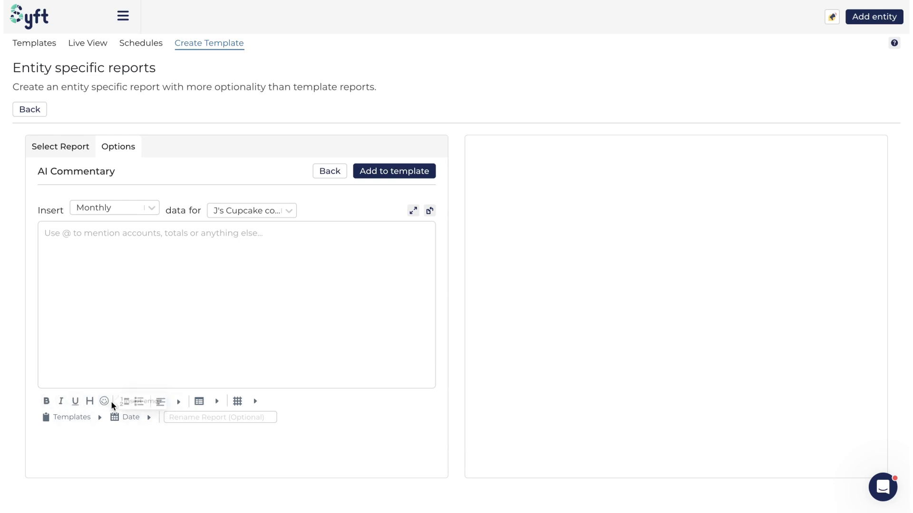
{"action": "left_click", "coordinate": [217, 401]}
{"action": "left_click", "coordinate": [238, 401]}
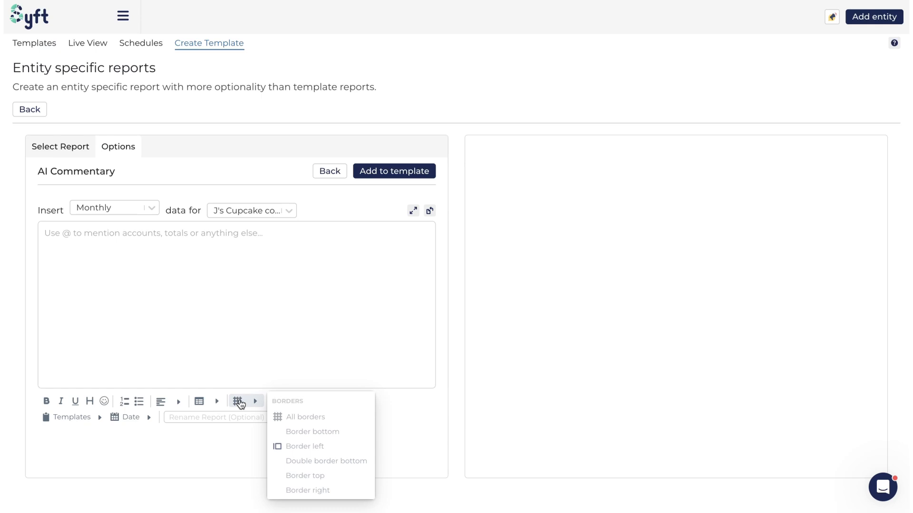
{"action": "left_click", "coordinate": [88, 422]}
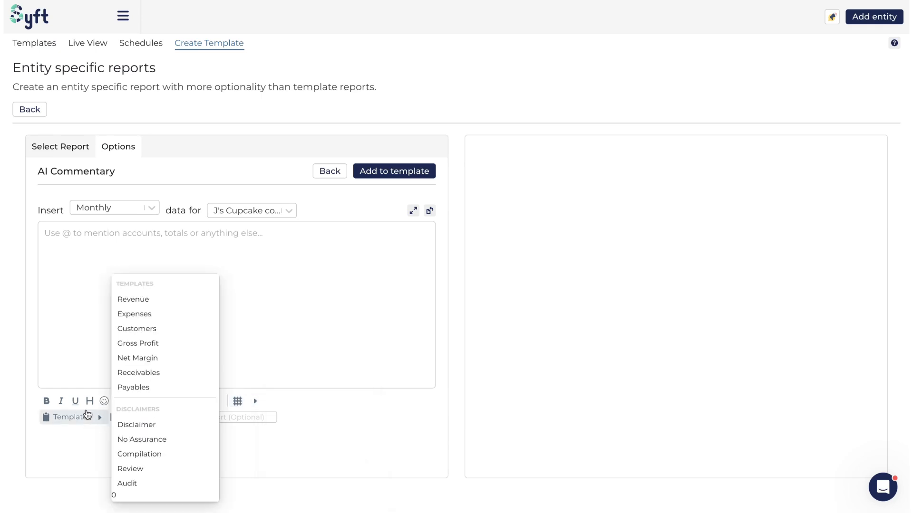
{"action": "left_click", "coordinate": [69, 258]}
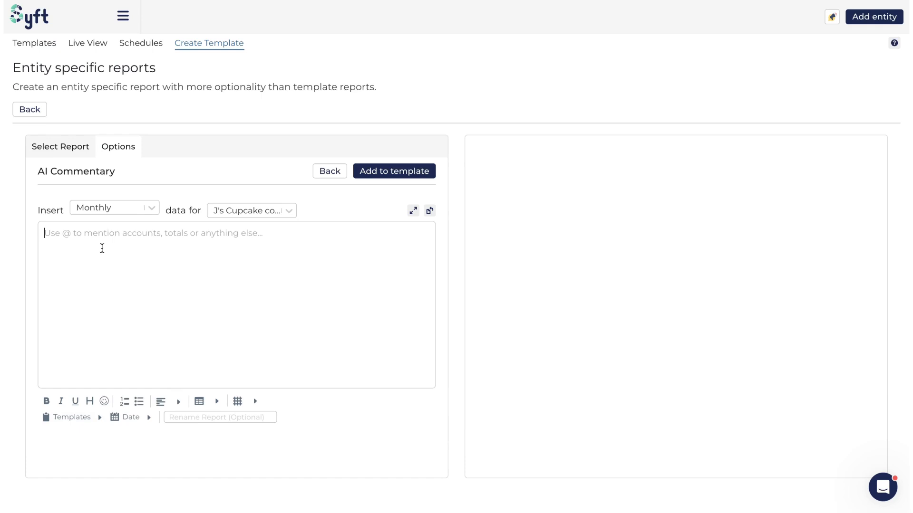
{"action": "left_click", "coordinate": [81, 419]}
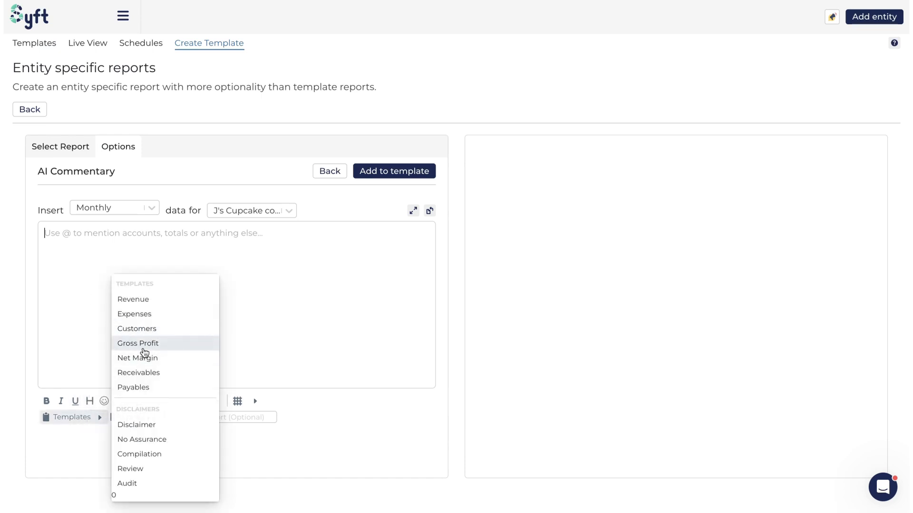
Leave the blank commentary and open the Highlights report options from Key Figures.
{"action": "left_click", "coordinate": [333, 172]}
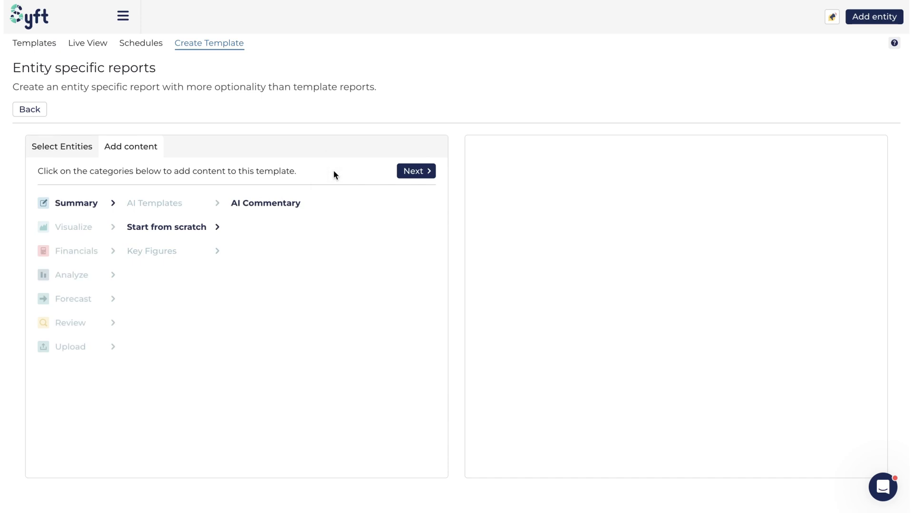
{"action": "left_click", "coordinate": [173, 252]}
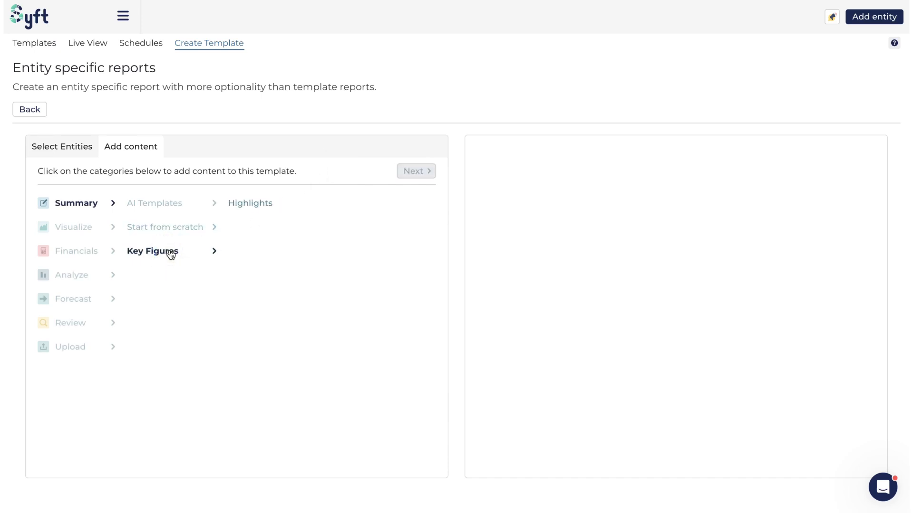
{"action": "left_click", "coordinate": [254, 205]}
{"action": "left_click", "coordinate": [417, 172]}
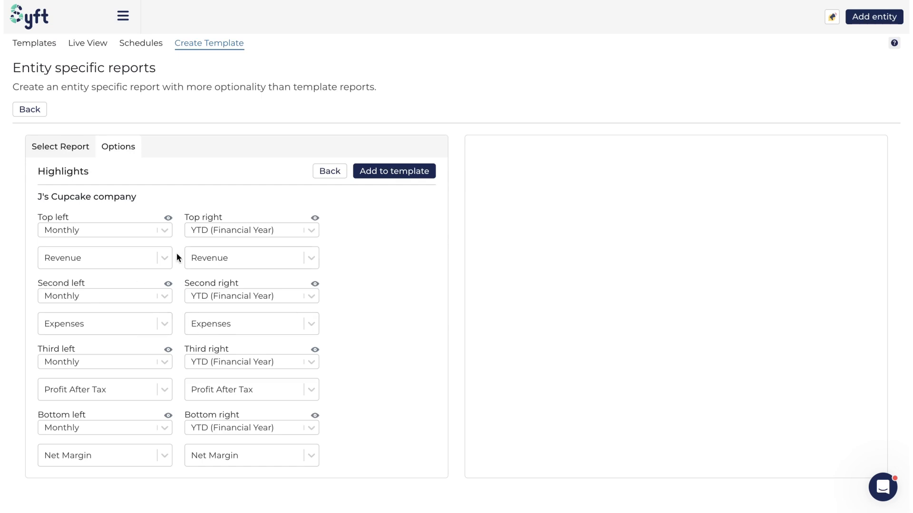
Hide the top left highlight for J's Cupcake company and view the period choices of both top highlights.
{"action": "left_click", "coordinate": [166, 233]}
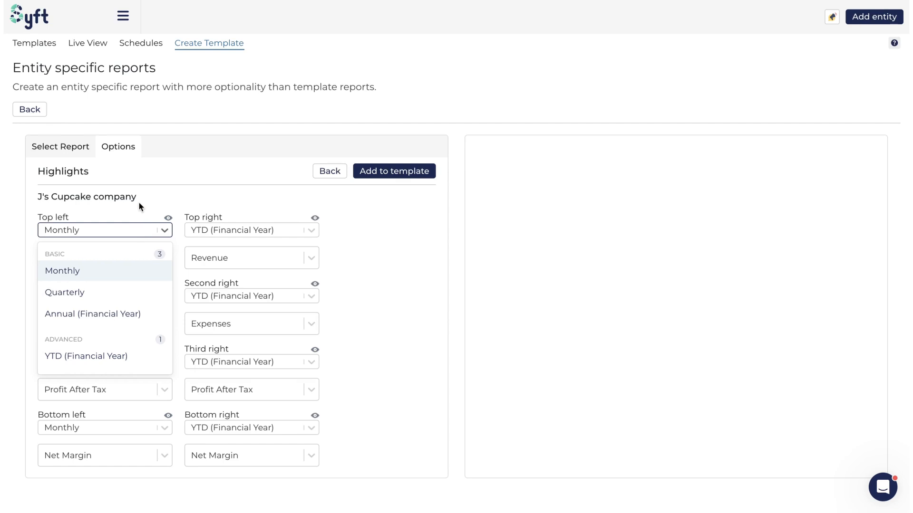
{"action": "left_click", "coordinate": [198, 184]}
{"action": "left_click", "coordinate": [168, 218]}
{"action": "left_click", "coordinate": [165, 230]}
{"action": "left_click", "coordinate": [173, 211]}
{"action": "left_click", "coordinate": [313, 232]}
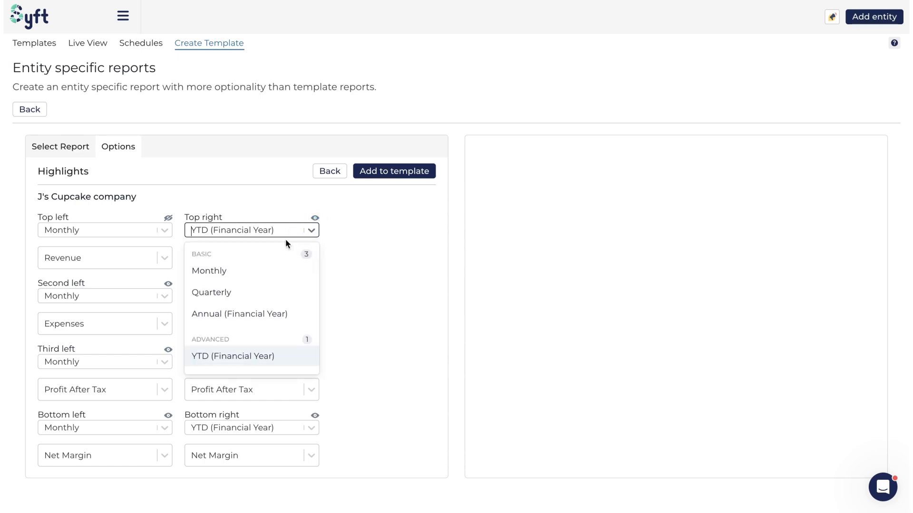
{"action": "left_click", "coordinate": [249, 202]}
View the top left highlight's period choices again and switch that highlight back to shown.
{"action": "left_click", "coordinate": [163, 230]}
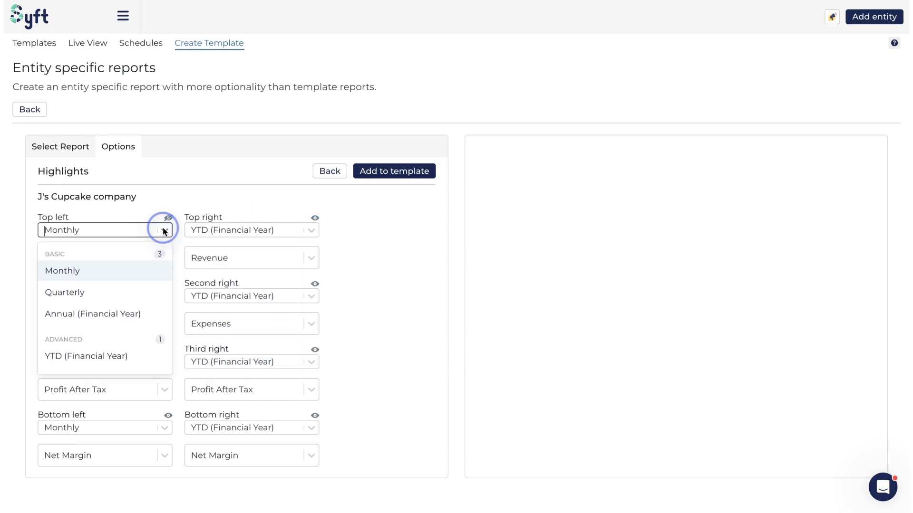
{"action": "left_click", "coordinate": [164, 212]}
{"action": "left_click", "coordinate": [169, 217]}
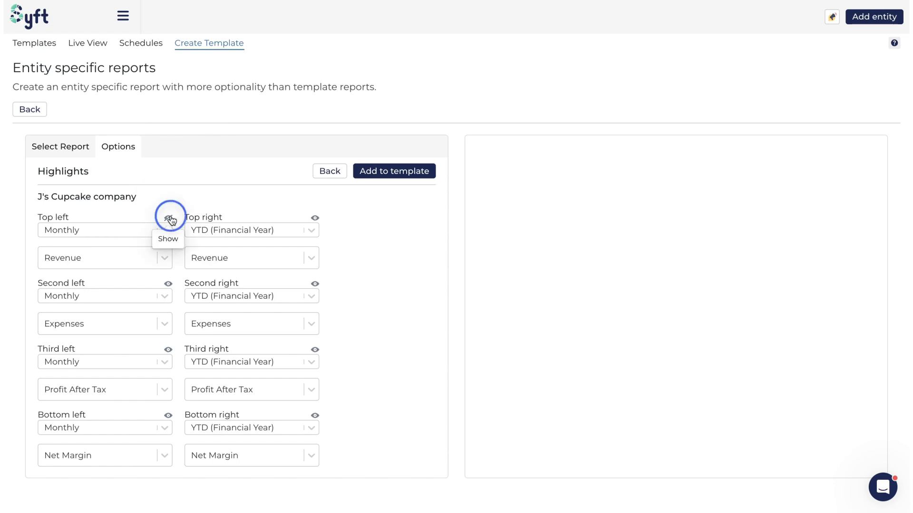
Set the top left highlight to Profit After Tax and add Highlights to the template, keeping only the J's Cupcake company report.
{"action": "left_click", "coordinate": [166, 259]}
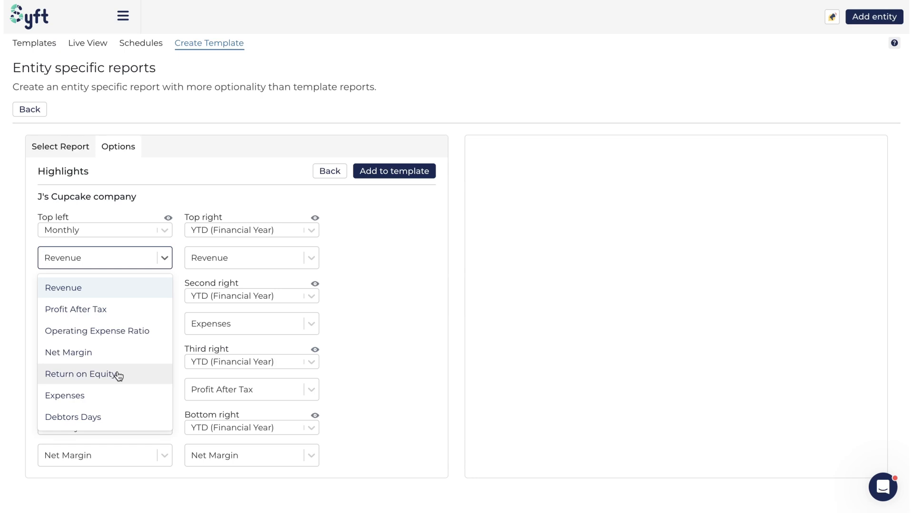
{"action": "left_click", "coordinate": [112, 309]}
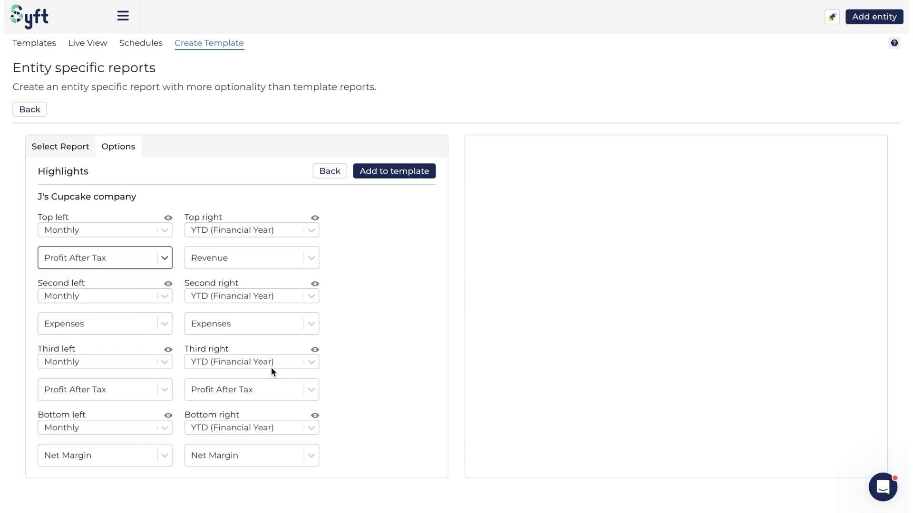
{"action": "left_click", "coordinate": [401, 174]}
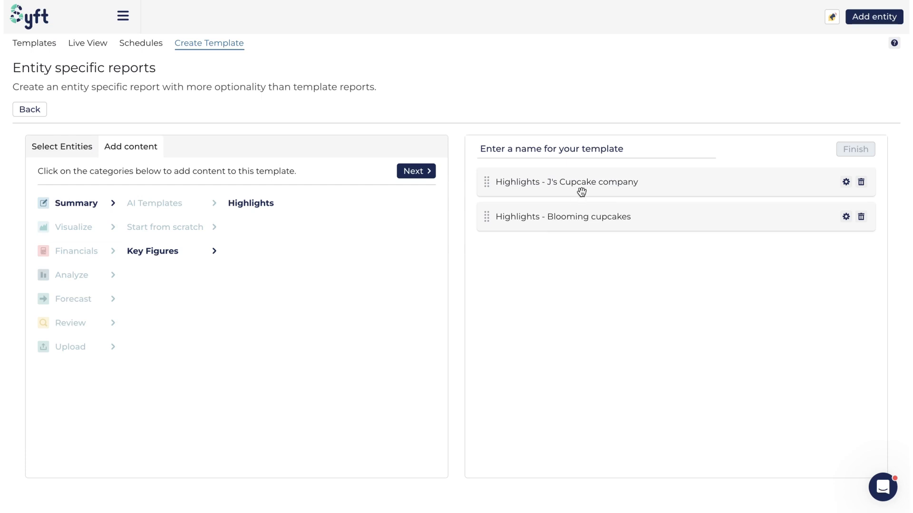
{"action": "left_click", "coordinate": [861, 217]}
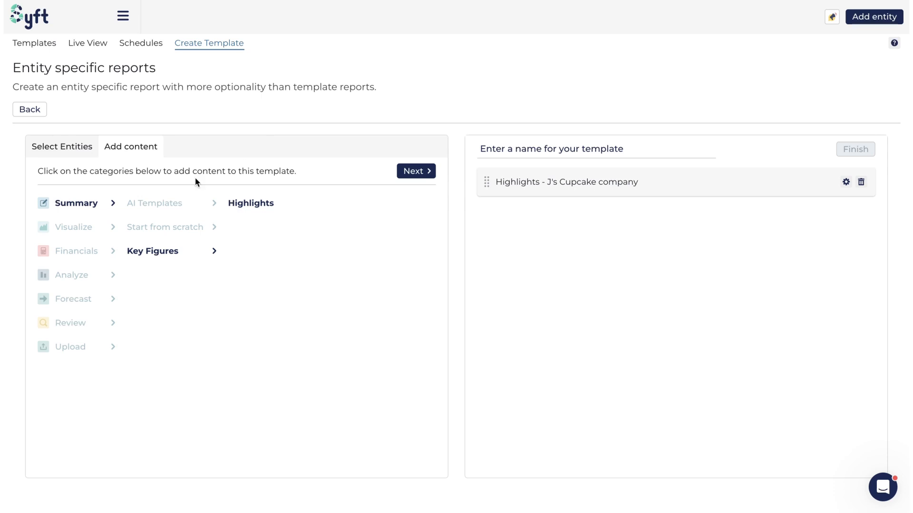
Open the Profitability AI template's commentary options and view the period choices for inserted data.
{"action": "left_click", "coordinate": [155, 203]}
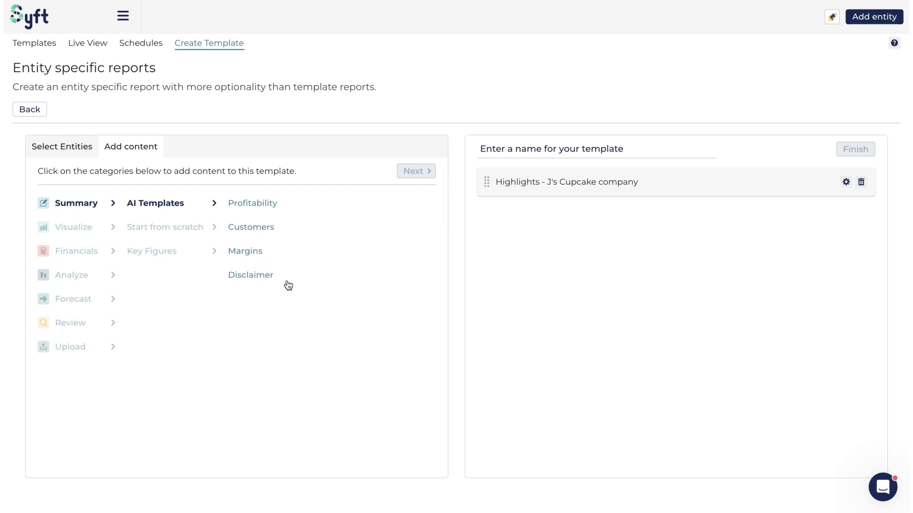
{"action": "left_click", "coordinate": [252, 204]}
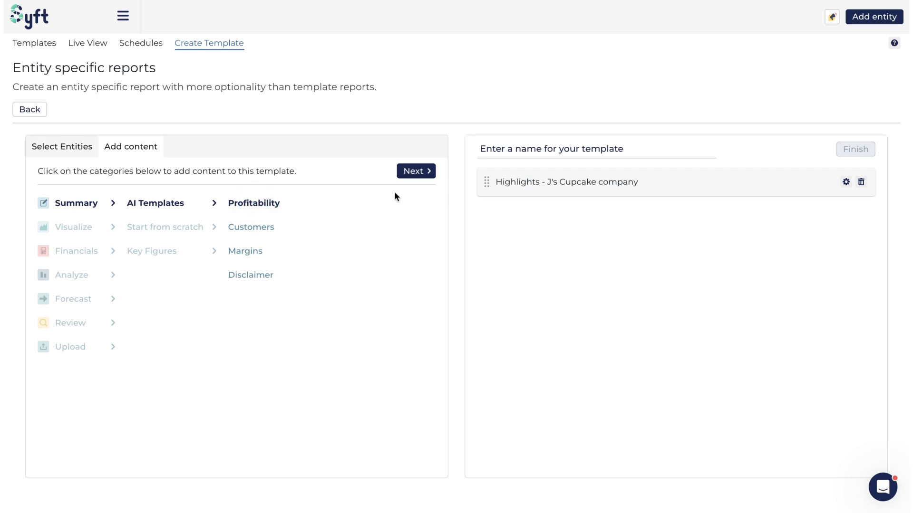
{"action": "left_click", "coordinate": [421, 172]}
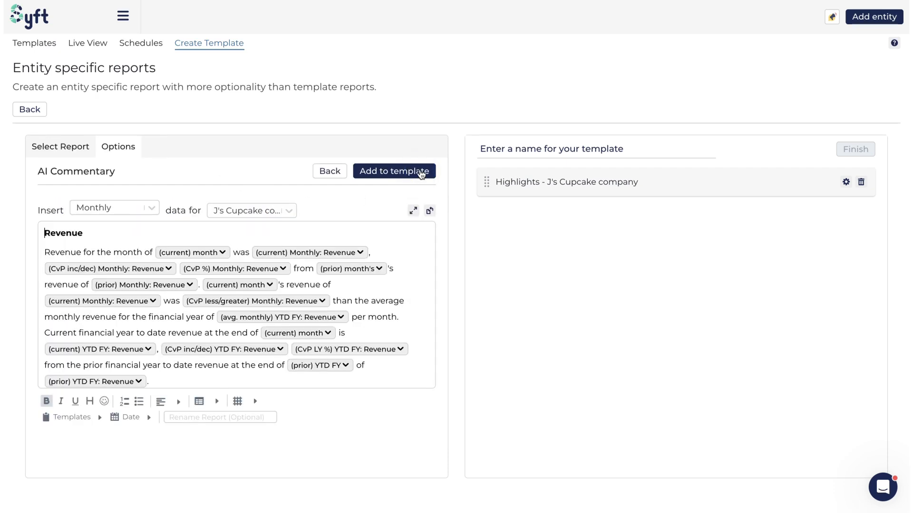
{"action": "left_click", "coordinate": [156, 211]}
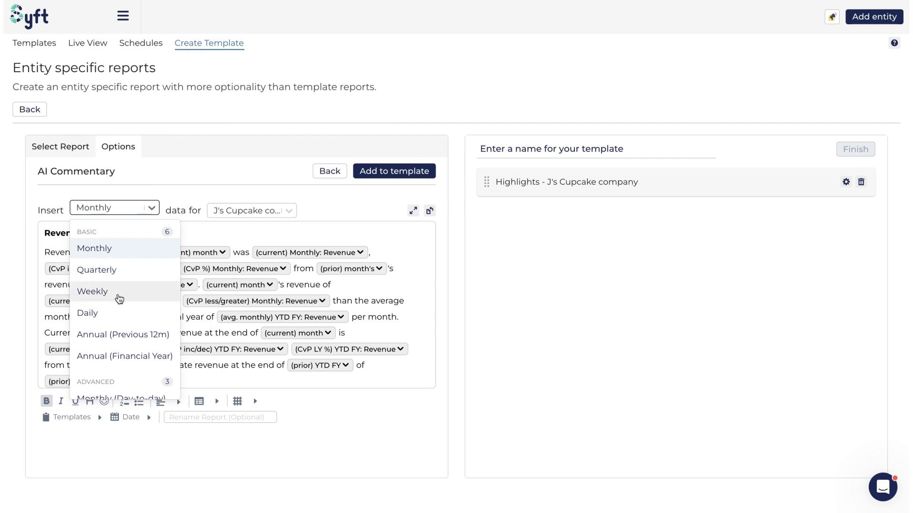
{"action": "left_click", "coordinate": [222, 185]}
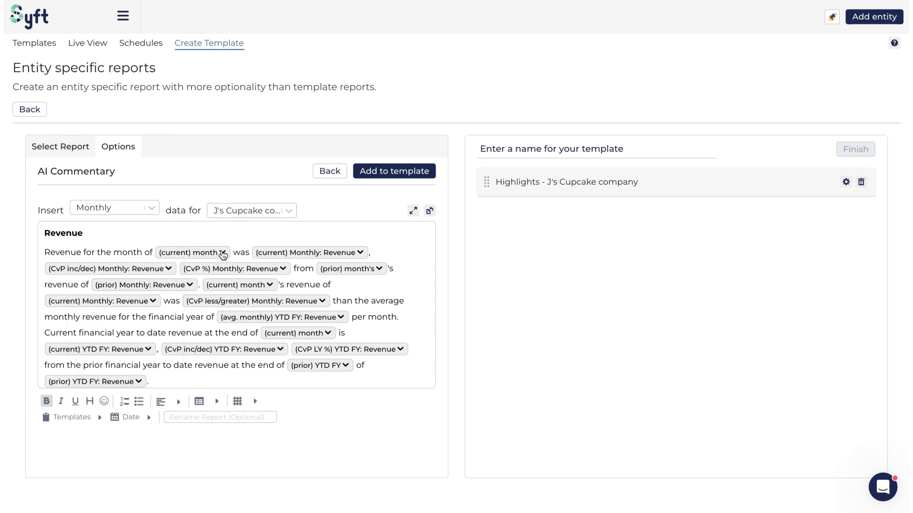
Change the month field after "Revenue for the month of" to the current Quarterly period.
{"action": "left_click", "coordinate": [224, 255]}
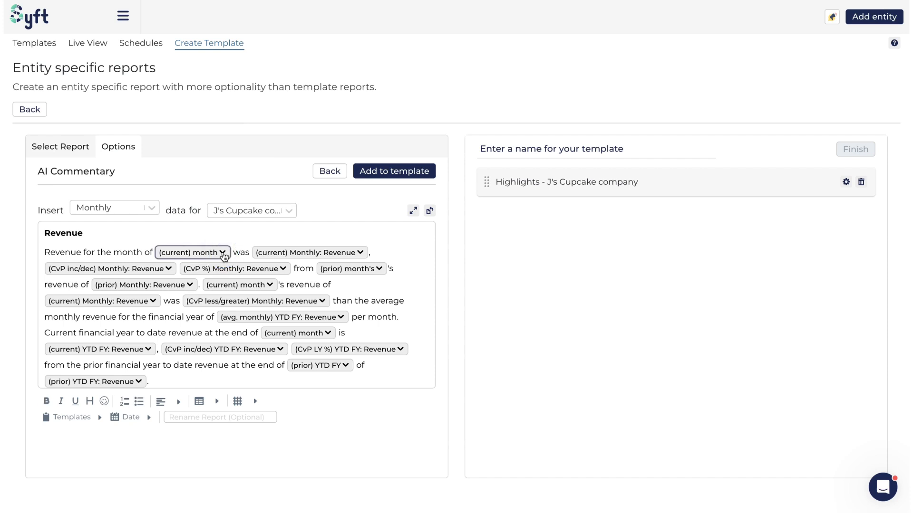
{"action": "left_click", "coordinate": [223, 254]}
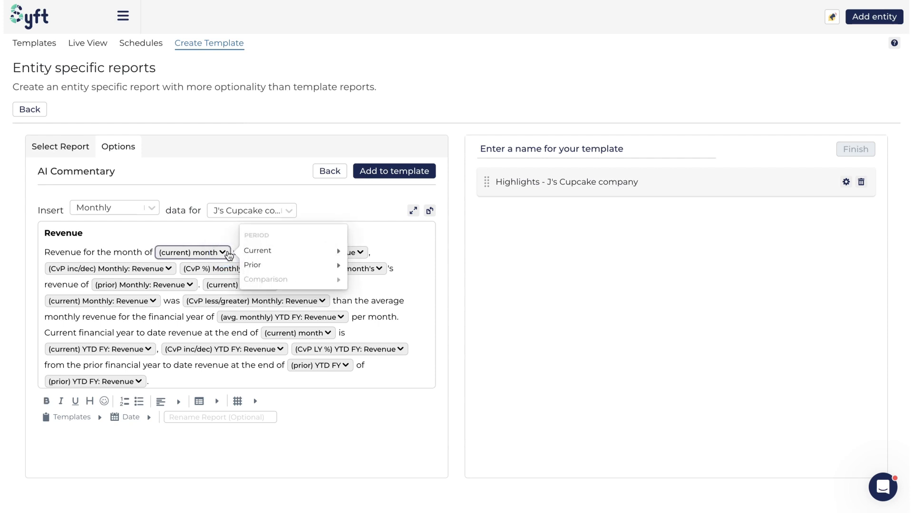
{"action": "mouse_move", "coordinate": [266, 256]}
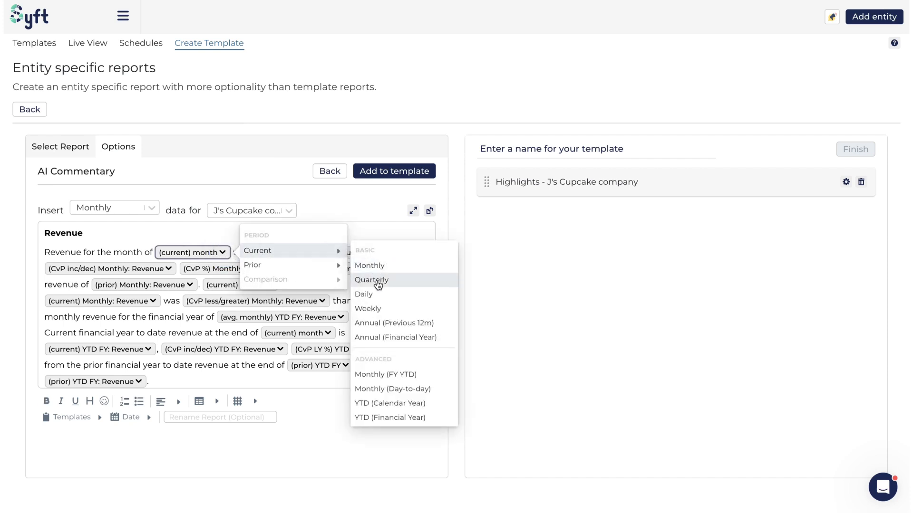
{"action": "left_click", "coordinate": [371, 281]}
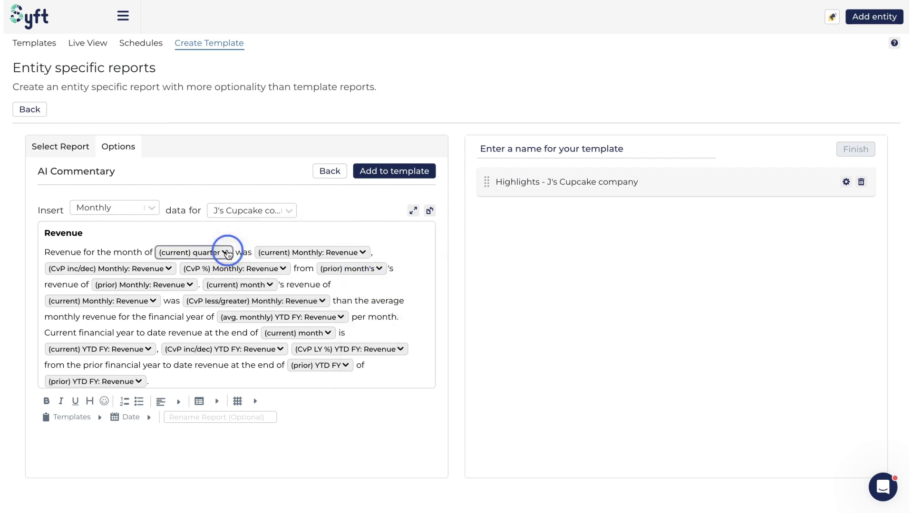
Set the first period field in the Revenue paragraph to the prior Quarterly period.
{"action": "left_click", "coordinate": [224, 253]}
{"action": "mouse_move", "coordinate": [275, 268]}
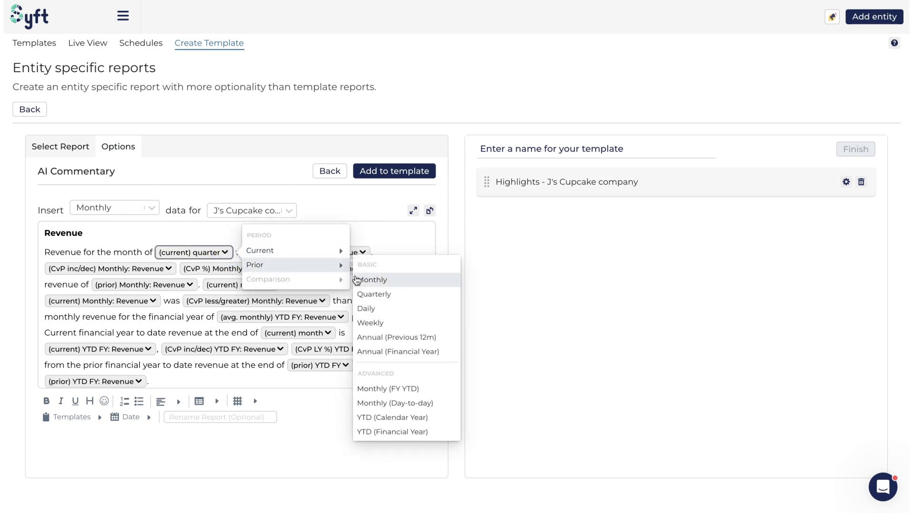
{"action": "left_click", "coordinate": [323, 265]}
{"action": "left_click", "coordinate": [373, 294]}
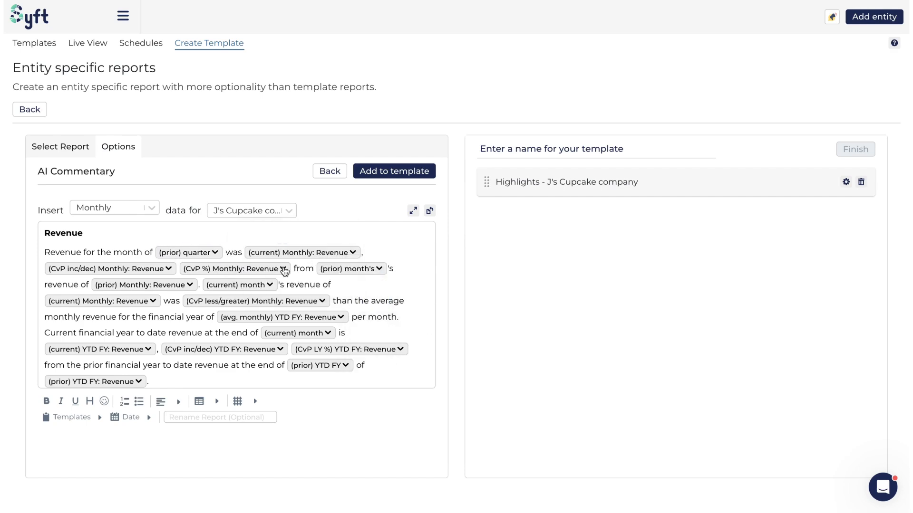
Switch the (CvP %) Monthly: Revenue comparison to Increase/decrease and back to Percent.
{"action": "scroll", "coordinate": [215, 307], "scroll_direction": "down", "scroll_amount": 3}
{"action": "scroll", "coordinate": [215, 307], "scroll_direction": "up", "scroll_amount": 3}
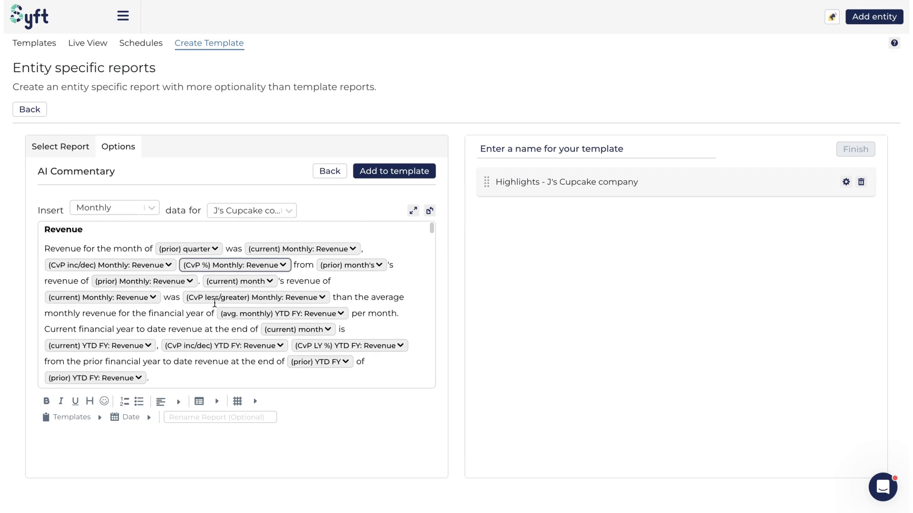
{"action": "left_click", "coordinate": [284, 269]}
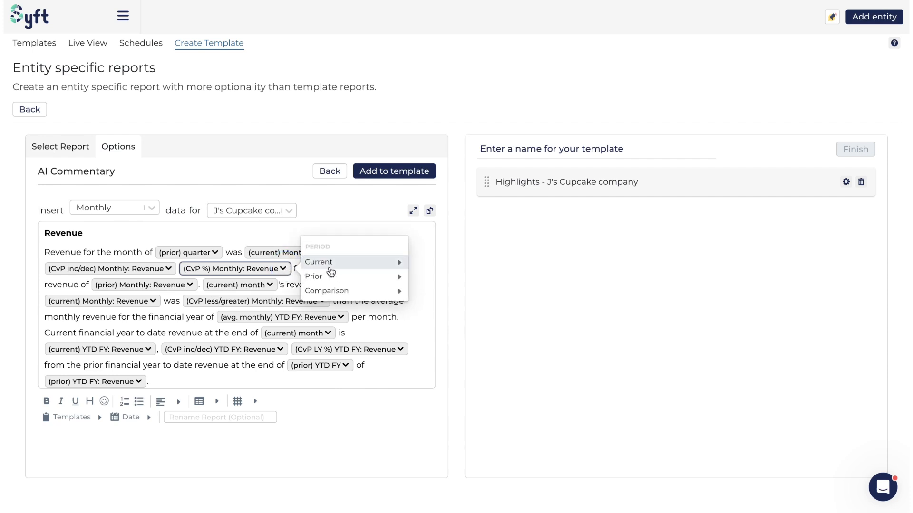
{"action": "mouse_move", "coordinate": [338, 264]}
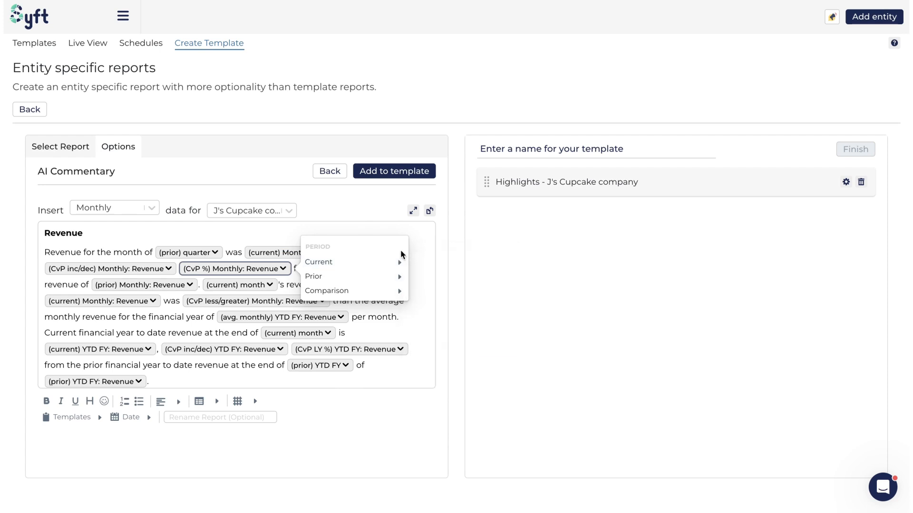
{"action": "mouse_move", "coordinate": [347, 290]}
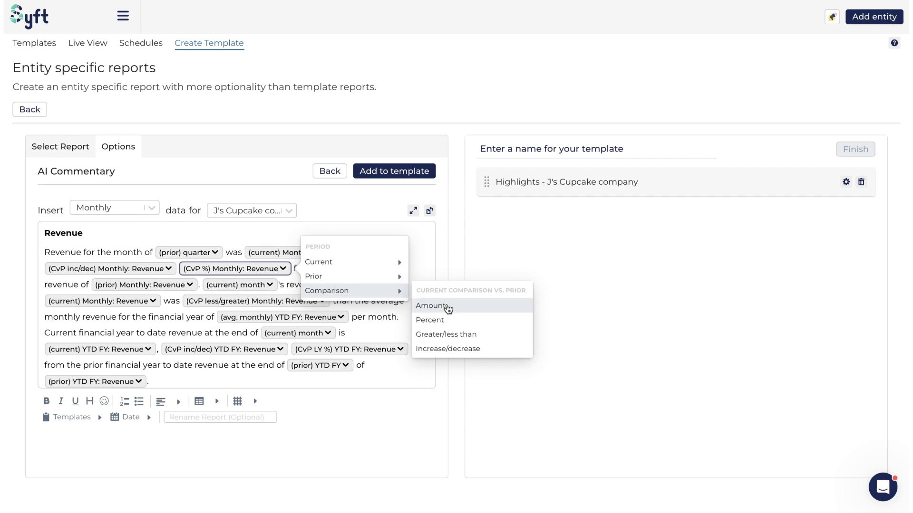
{"action": "left_click", "coordinate": [451, 350]}
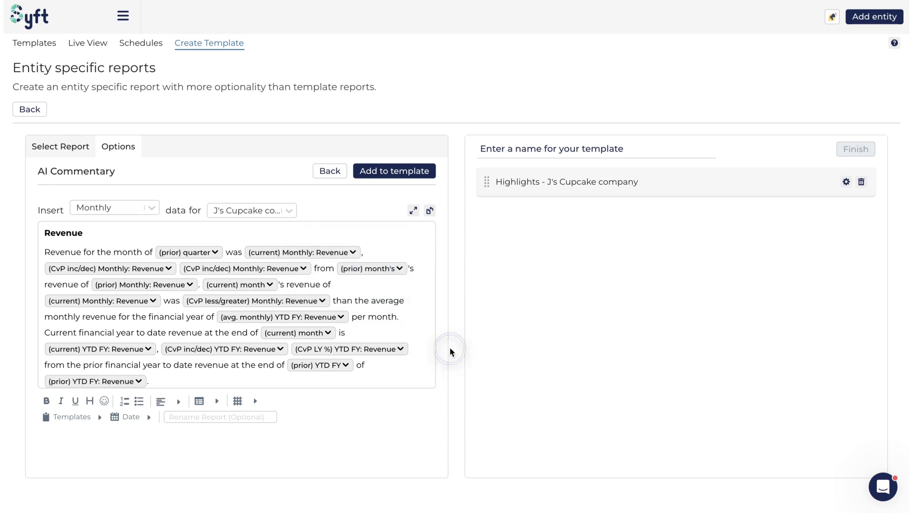
{"action": "left_click", "coordinate": [307, 269]}
{"action": "mouse_move", "coordinate": [386, 299]}
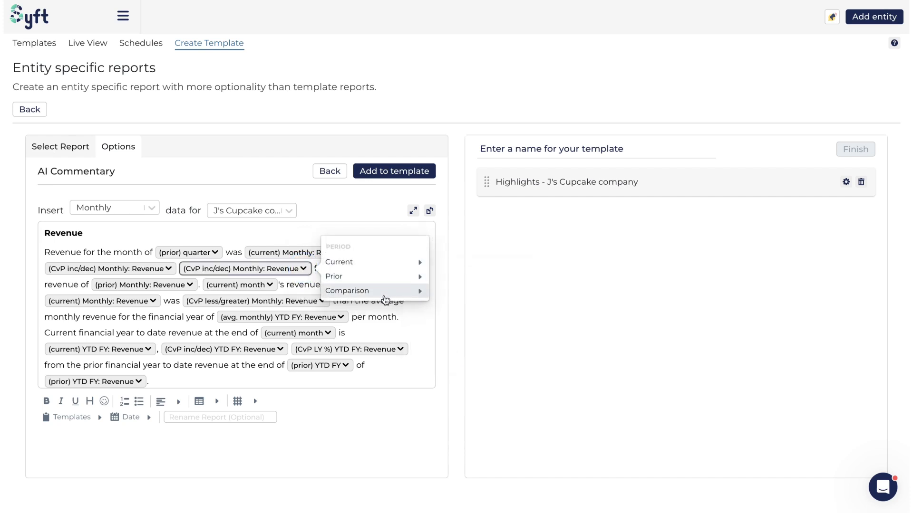
{"action": "left_click", "coordinate": [468, 318]}
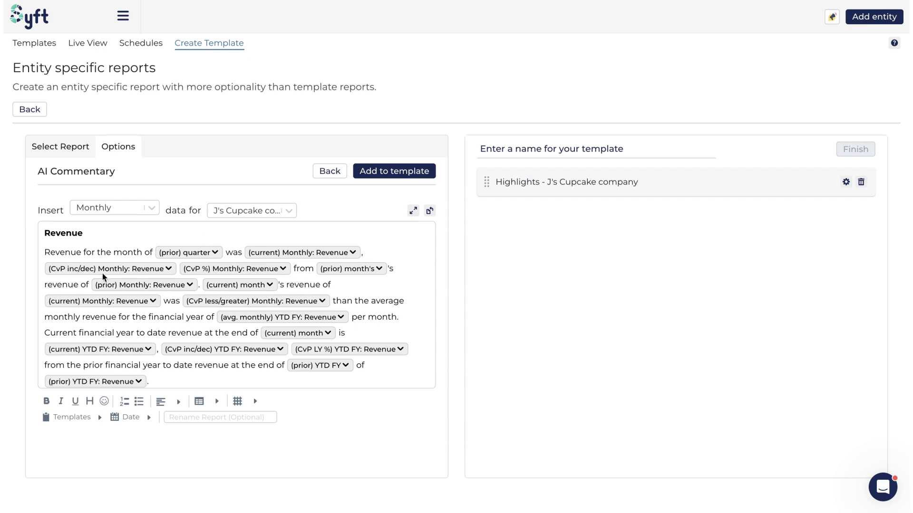
Look through the commentary text, then toggle the page orientation and return it to its original setting.
{"action": "scroll", "coordinate": [205, 303], "scroll_direction": "down", "scroll_amount": 3}
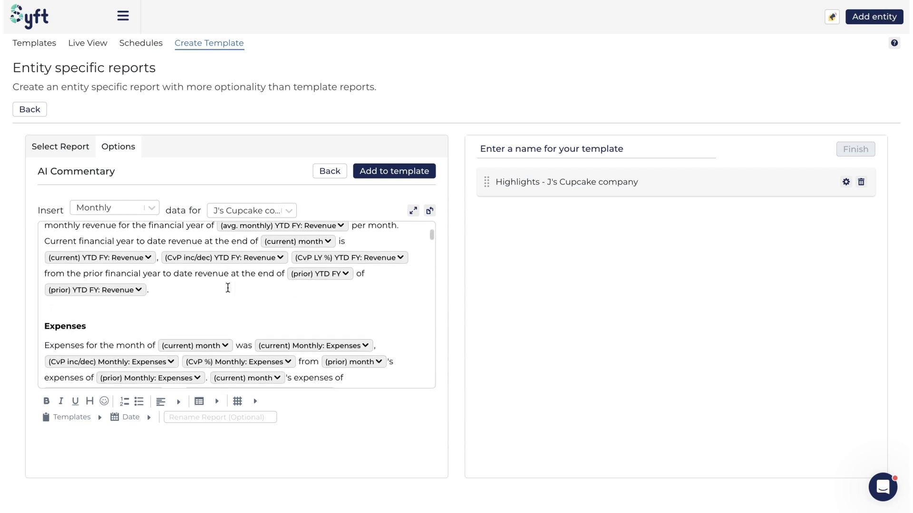
{"action": "scroll", "coordinate": [227, 288], "scroll_direction": "up", "scroll_amount": 3}
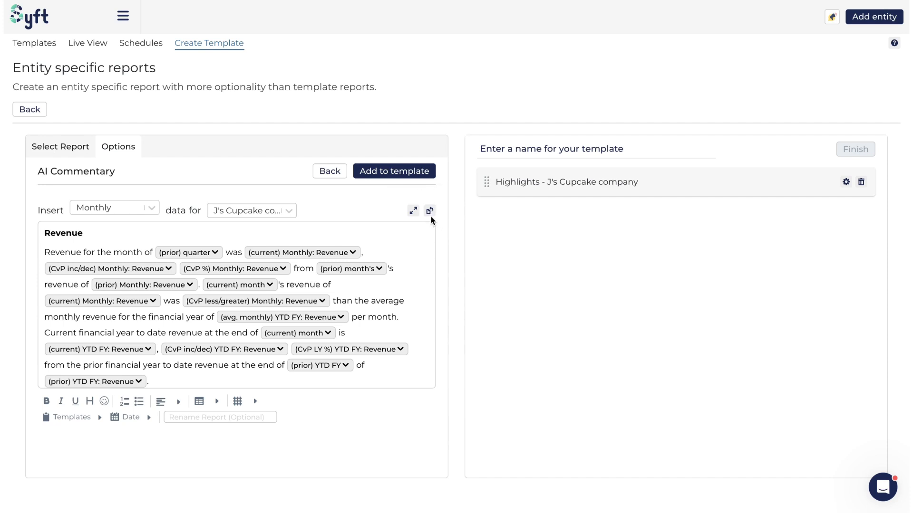
{"action": "scroll", "coordinate": [235, 298], "scroll_direction": "down", "scroll_amount": 2}
{"action": "scroll", "coordinate": [234, 298], "scroll_direction": "up", "scroll_amount": 2}
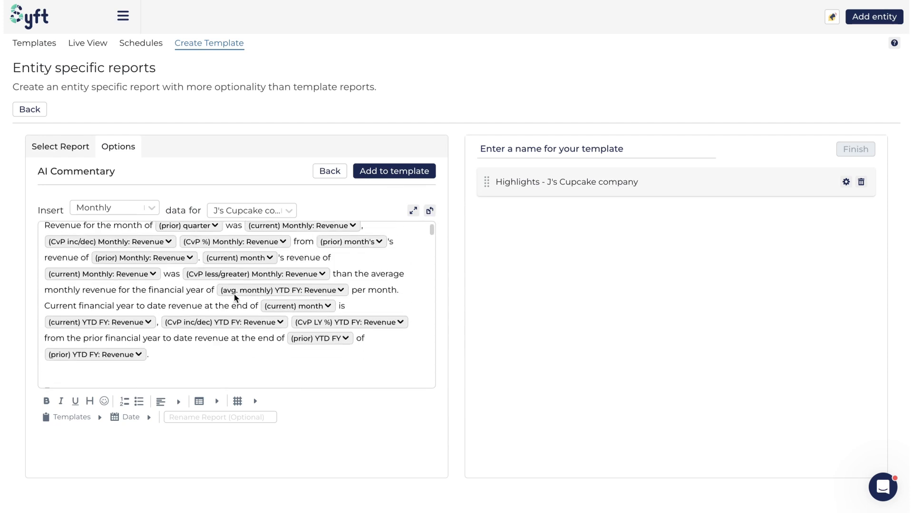
{"action": "left_click", "coordinate": [430, 212]}
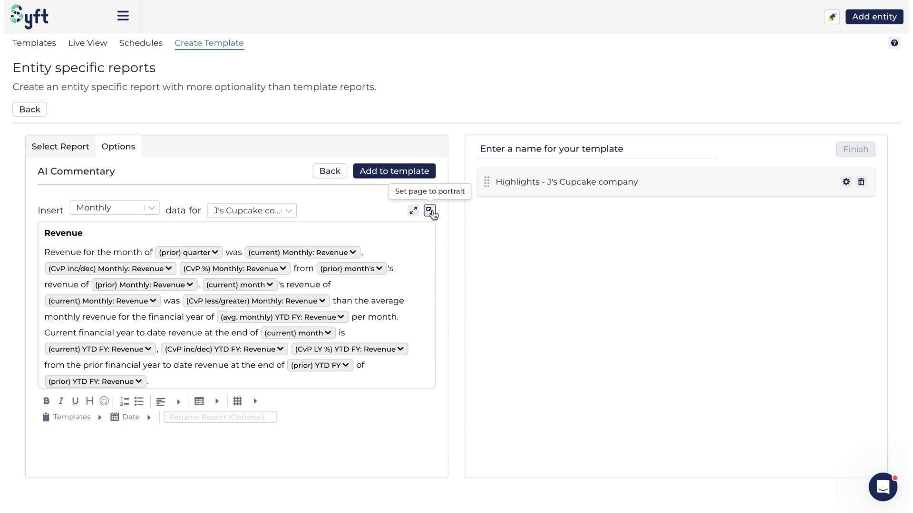
{"action": "left_click", "coordinate": [430, 212]}
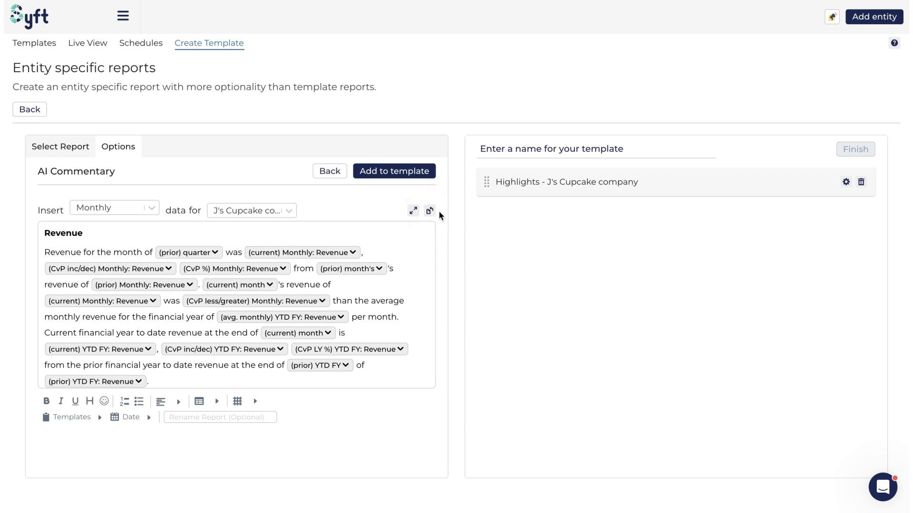
Expand the commentary editor to full width, examine the Revenue and Expenses sections, and collapse it again.
{"action": "left_click", "coordinate": [413, 210]}
{"action": "scroll", "coordinate": [453, 322], "scroll_direction": "down", "scroll_amount": 2}
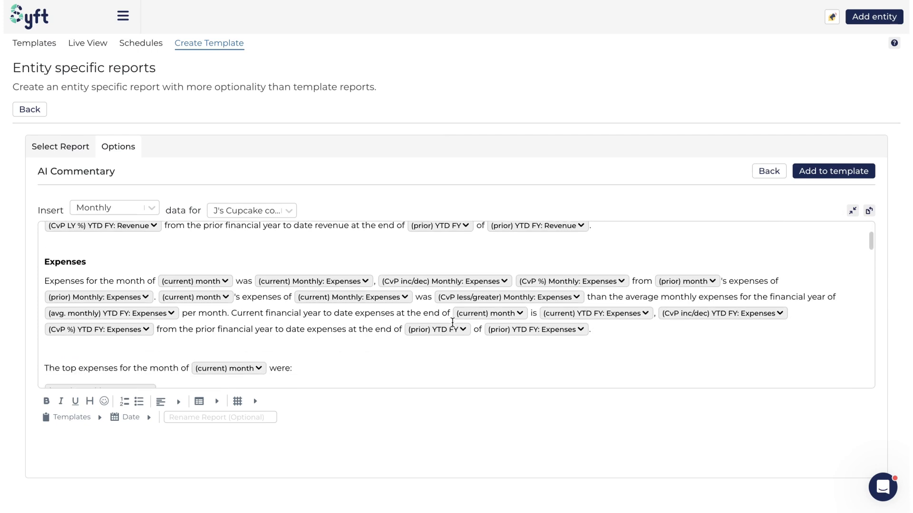
{"action": "scroll", "coordinate": [452, 322], "scroll_direction": "down", "scroll_amount": 1}
{"action": "scroll", "coordinate": [452, 323], "scroll_direction": "up", "scroll_amount": 3}
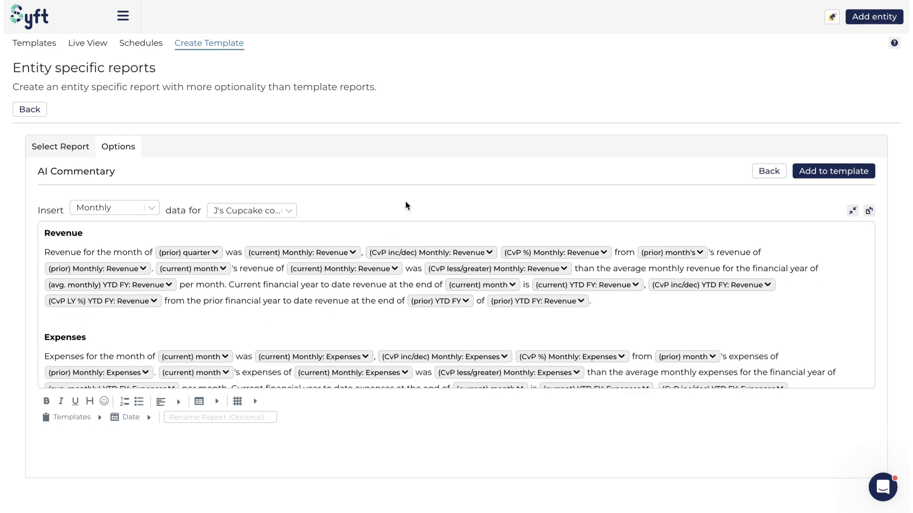
{"action": "left_click", "coordinate": [853, 212]}
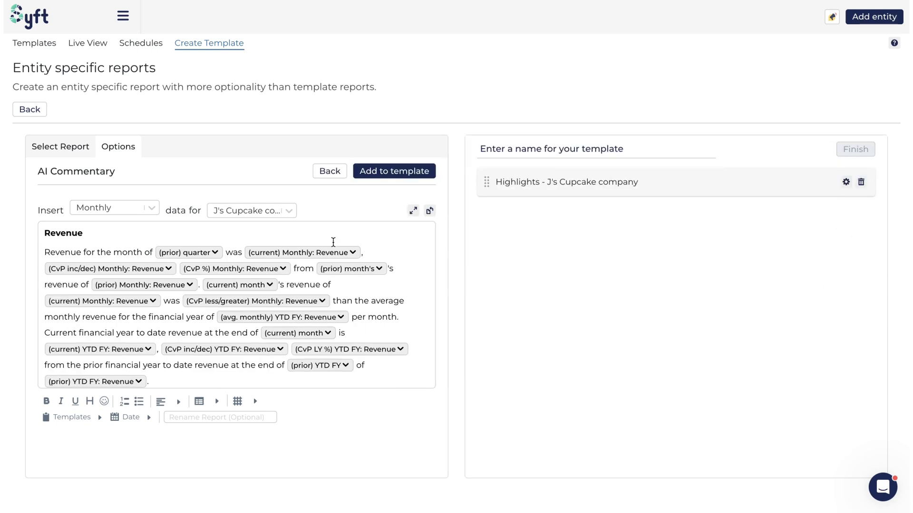
Make the opening word "Revenue" bold and underline "financial" in the Revenue paragraph.
{"action": "scroll", "coordinate": [221, 242], "scroll_direction": "down", "scroll_amount": 1}
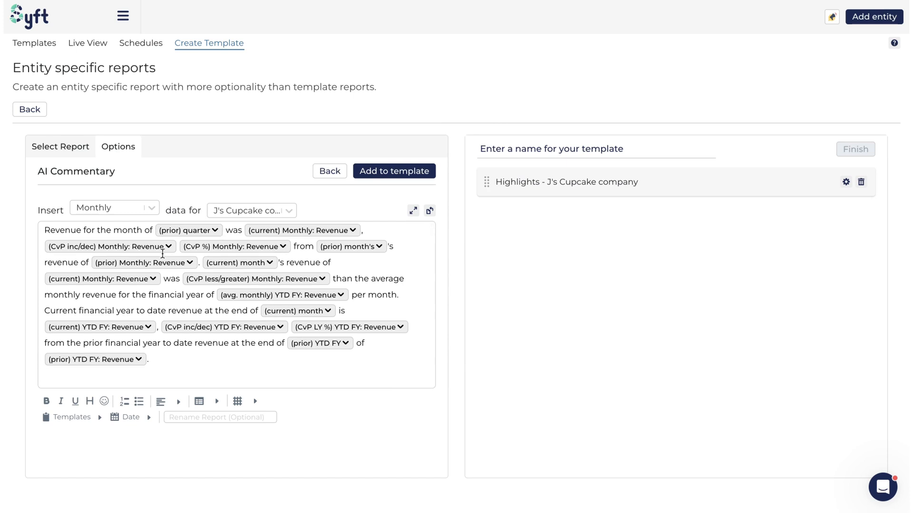
{"action": "scroll", "coordinate": [109, 232], "scroll_direction": "up", "scroll_amount": 1}
{"action": "left_click_drag", "start_coordinate": [46, 243], "coordinate": [89, 242]}
{"action": "double_click", "coordinate": [73, 241]}
{"action": "left_click", "coordinate": [46, 401]}
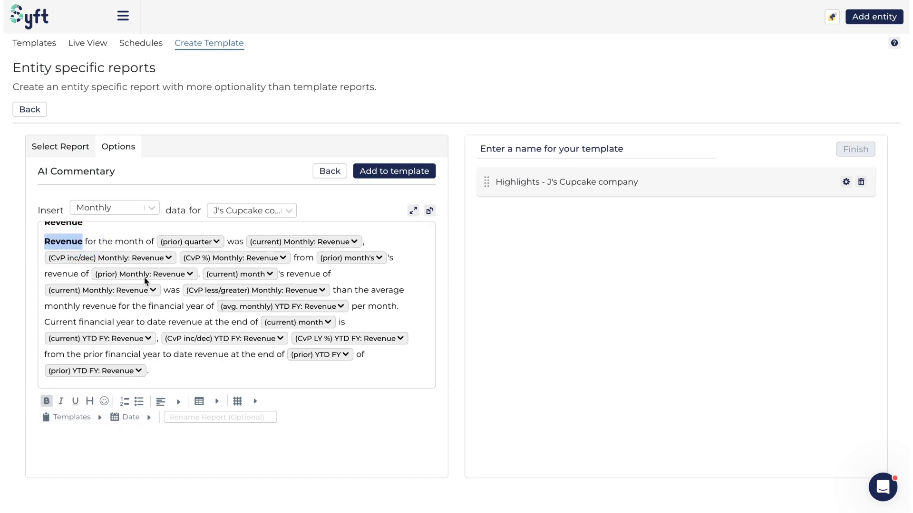
{"action": "double_click", "coordinate": [166, 305]}
{"action": "left_click", "coordinate": [76, 402]}
Apply heading formatting to the Revenue title above the paragraph.
{"action": "left_click", "coordinate": [81, 240]}
{"action": "left_click", "coordinate": [80, 240]}
{"action": "scroll", "coordinate": [80, 240], "scroll_direction": "up", "scroll_amount": 1}
{"action": "left_click_drag", "start_coordinate": [85, 233], "coordinate": [26, 232]}
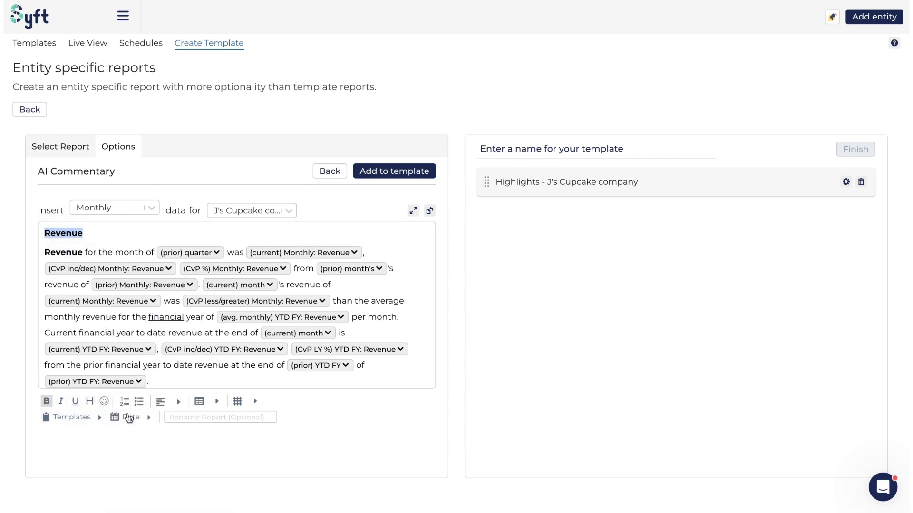
{"action": "left_click", "coordinate": [95, 403]}
{"action": "left_click", "coordinate": [129, 243]}
Add the line "Other revenue items are:" between the Revenue paragraph and the Expenses section, followed by a new empty line.
{"action": "scroll", "coordinate": [126, 301], "scroll_direction": "down", "scroll_amount": 3}
{"action": "left_click", "coordinate": [178, 265]}
{"action": "key", "text": "Return"}
{"action": "key", "text": "Return"}
{"action": "type", "text": "Othe"}
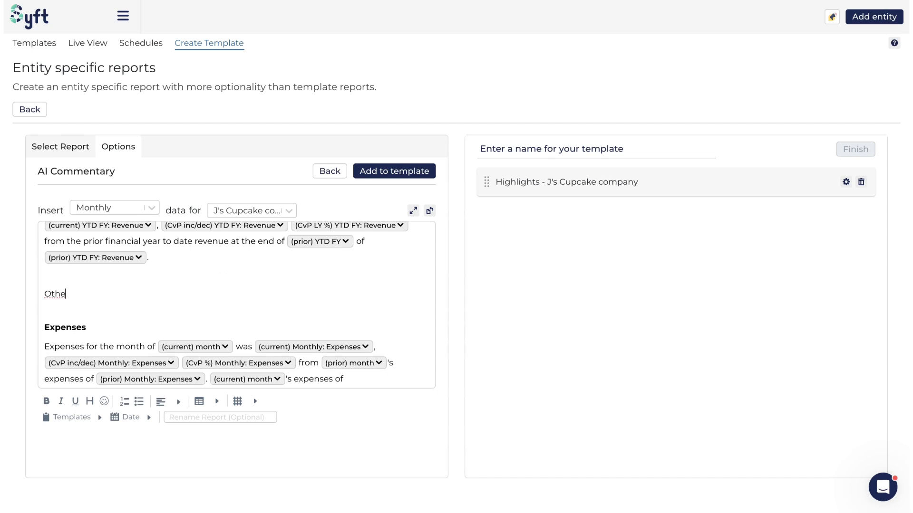
{"action": "type", "text": "r revenue items are:"}
{"action": "key", "text": "Return"}
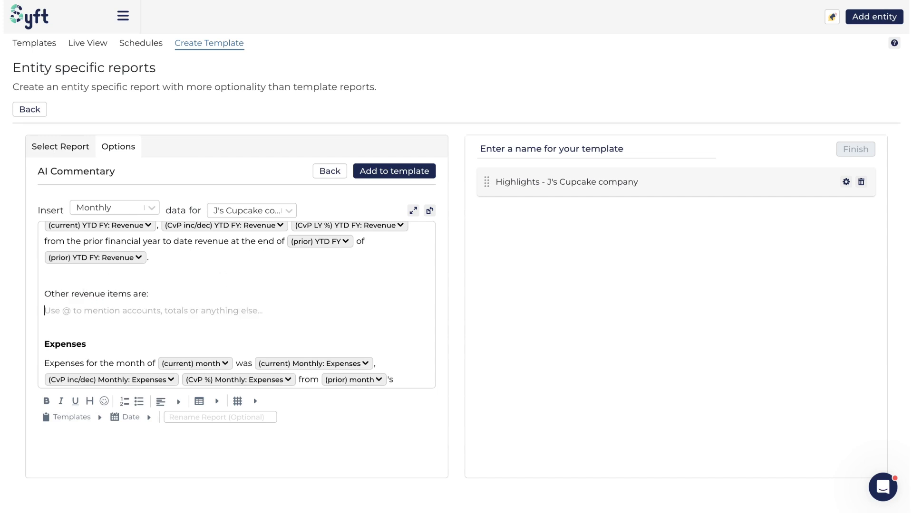
Add a bullet point reading "Very important" under the line "Other revenue items are:".
{"action": "left_click", "coordinate": [138, 402]}
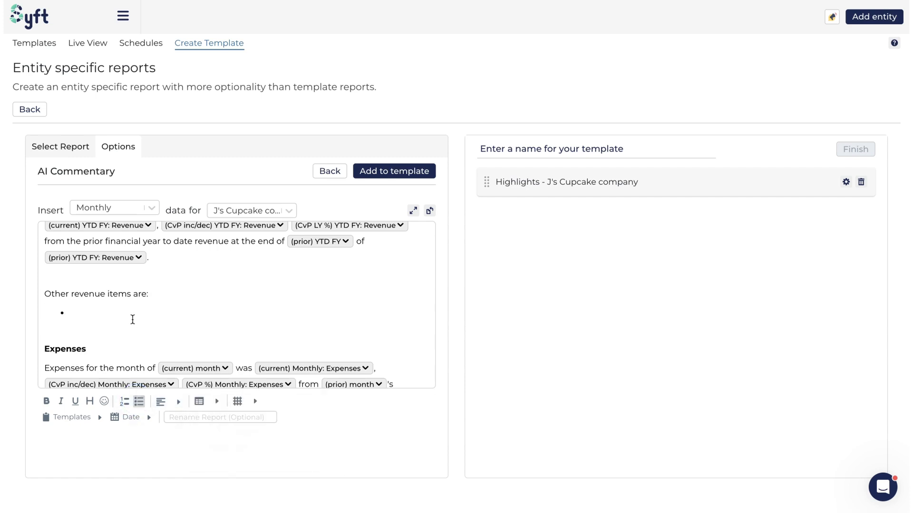
{"action": "left_click", "coordinate": [129, 314]}
{"action": "type", "text": "Very important"}
Insert the predefined Disclaimer text under the "Very important" bullet in the commentary.
{"action": "scroll", "coordinate": [159, 292], "scroll_direction": "down", "scroll_amount": 1}
{"action": "scroll", "coordinate": [181, 296], "scroll_direction": "up", "scroll_amount": 4}
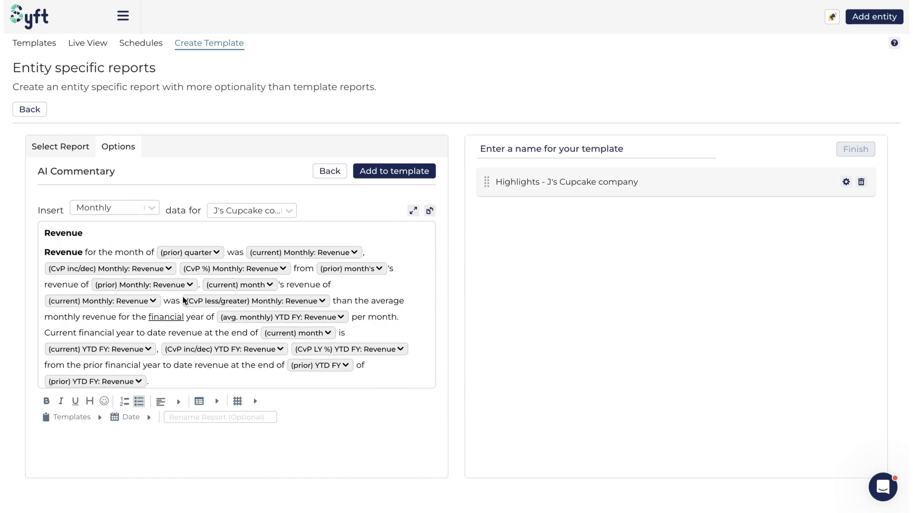
{"action": "scroll", "coordinate": [189, 295], "scroll_direction": "down", "scroll_amount": 6}
{"action": "scroll", "coordinate": [190, 294], "scroll_direction": "down", "scroll_amount": 10}
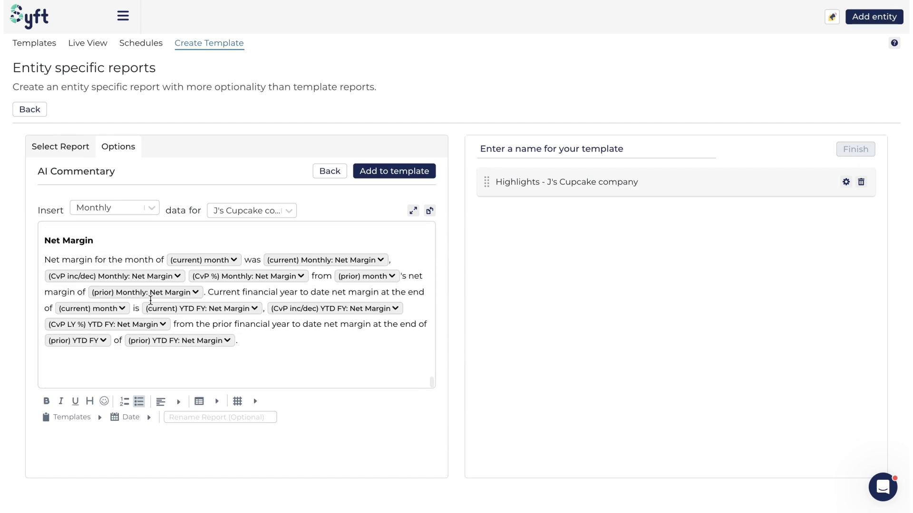
{"action": "left_click", "coordinate": [81, 418]}
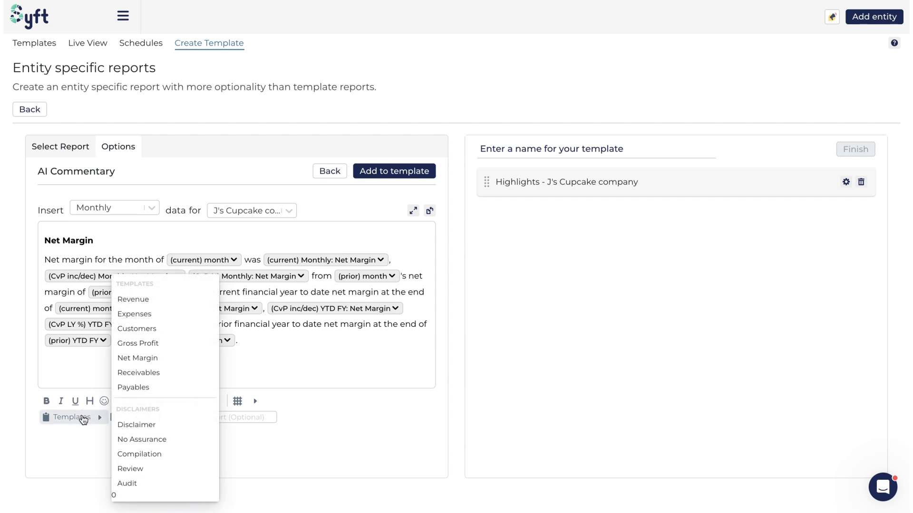
{"action": "left_click", "coordinate": [152, 429]}
{"action": "left_click", "coordinate": [290, 310]}
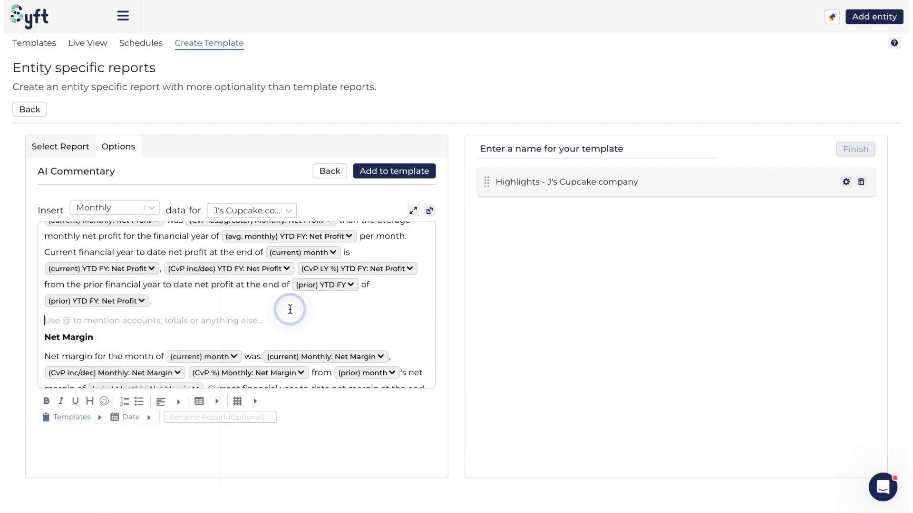
Delete the whole disclaimer heading and paragraph beneath the "Very important" bullet.
{"action": "scroll", "coordinate": [290, 310], "scroll_direction": "down", "scroll_amount": 2}
{"action": "scroll", "coordinate": [290, 310], "scroll_direction": "up", "scroll_amount": 10}
{"action": "scroll", "coordinate": [124, 268], "scroll_direction": "up", "scroll_amount": 1}
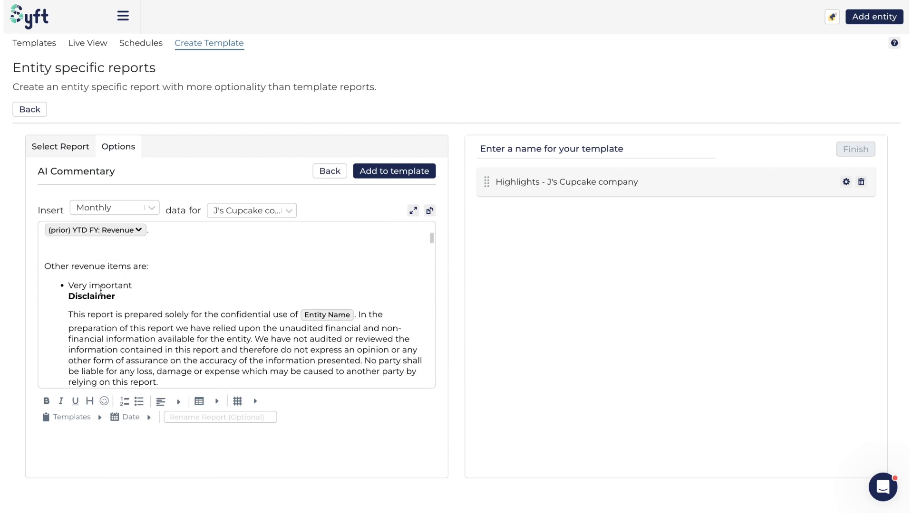
{"action": "left_click_drag", "start_coordinate": [69, 297], "coordinate": [211, 375]}
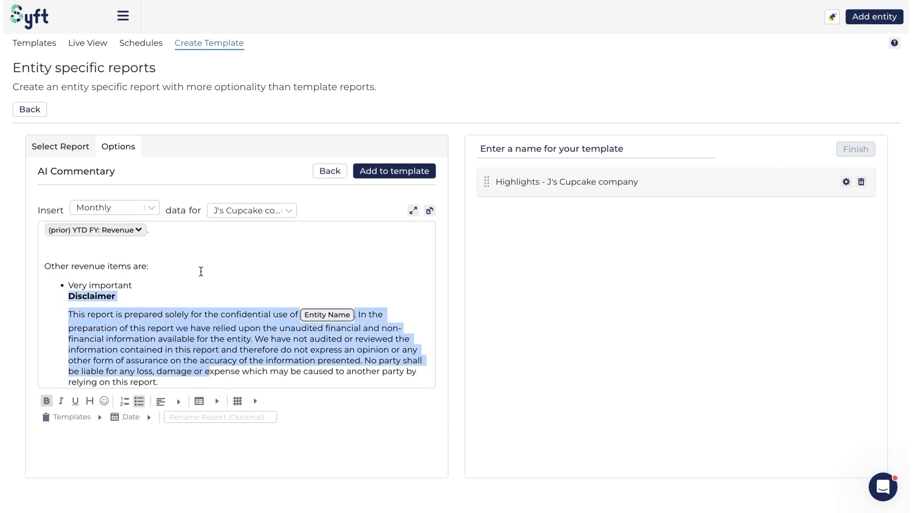
{"action": "scroll", "coordinate": [161, 316], "scroll_direction": "down", "scroll_amount": 1}
{"action": "key", "text": "BackSpace"}
{"action": "scroll", "coordinate": [159, 306], "scroll_direction": "up", "scroll_amount": 1}
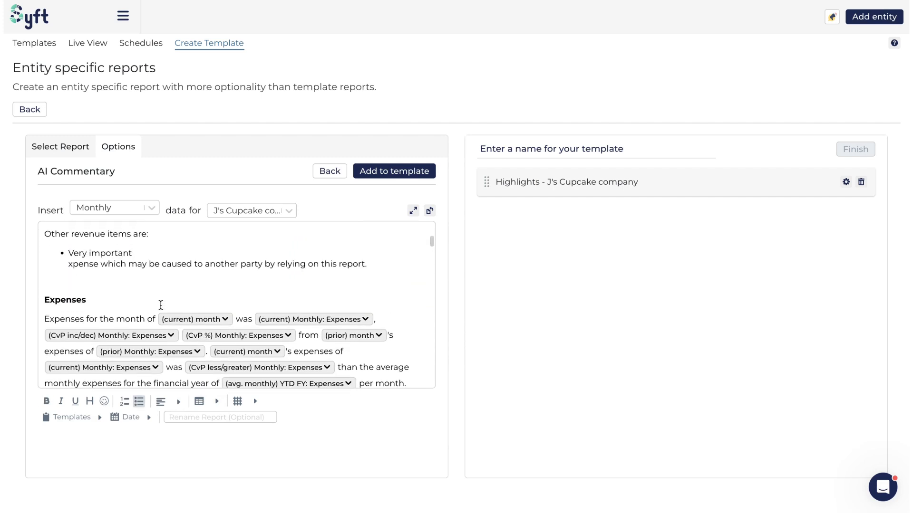
{"action": "left_click", "coordinate": [103, 267]}
{"action": "left_click_drag", "start_coordinate": [69, 264], "coordinate": [375, 265]}
{"action": "key", "text": "BackSpace"}
Insert the predefined Disclaimer text at the end of the commentary, below the Net Margin section.
{"action": "scroll", "coordinate": [356, 301], "scroll_direction": "down", "scroll_amount": 10}
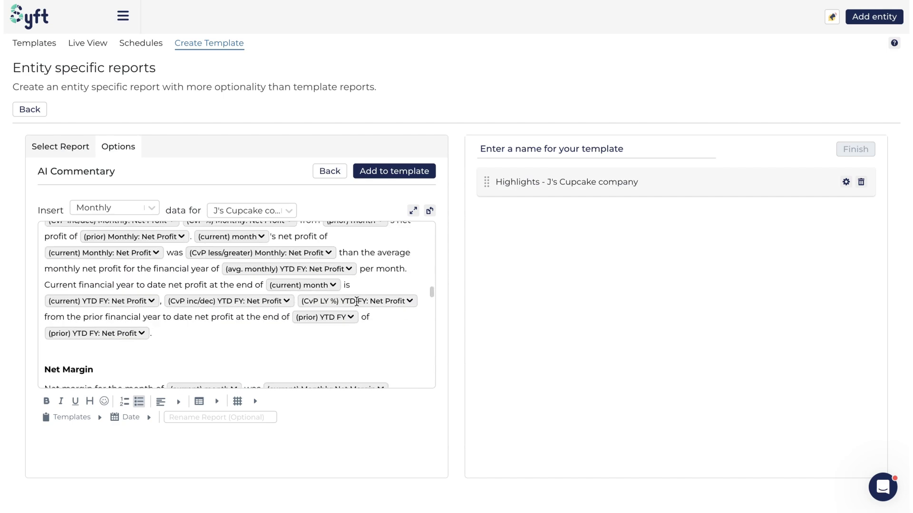
{"action": "scroll", "coordinate": [357, 301], "scroll_direction": "down", "scroll_amount": 3}
{"action": "left_click", "coordinate": [137, 371]}
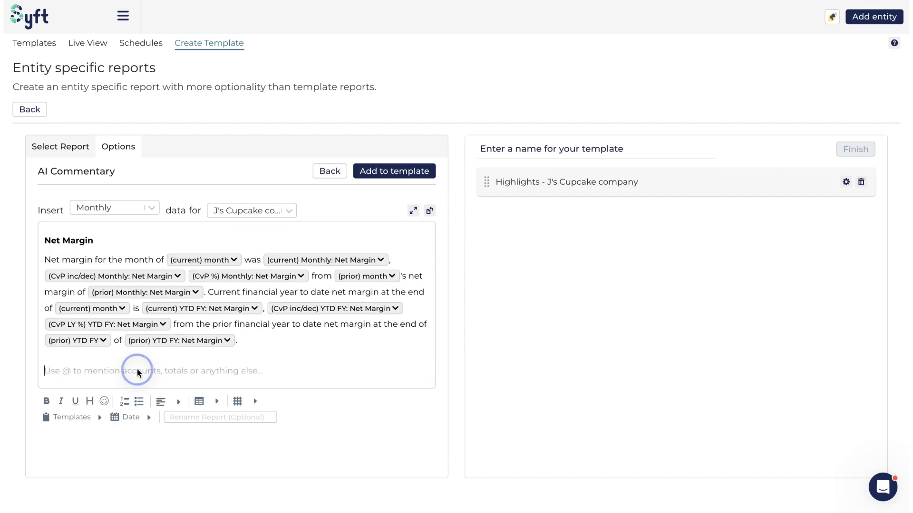
{"action": "left_click", "coordinate": [88, 418]}
{"action": "left_click", "coordinate": [155, 423]}
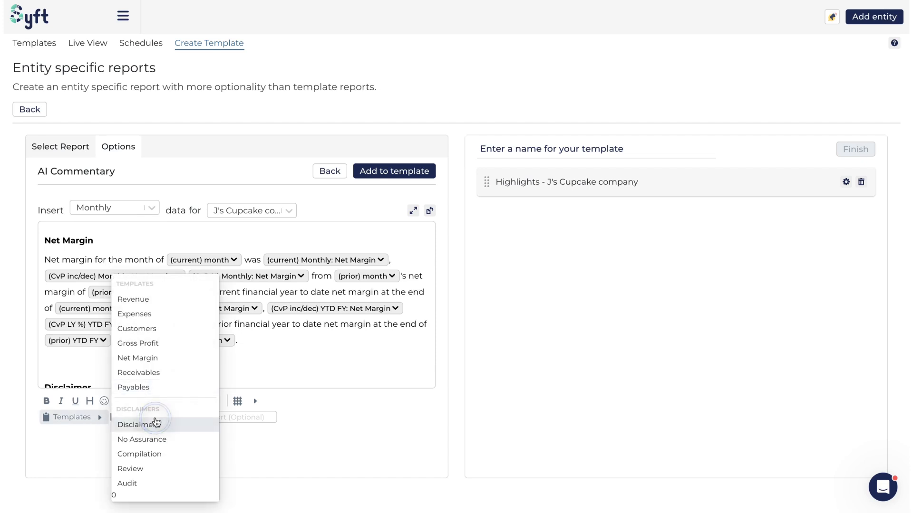
{"action": "left_click", "coordinate": [85, 357]}
{"action": "scroll", "coordinate": [86, 357], "scroll_direction": "down", "scroll_amount": 2}
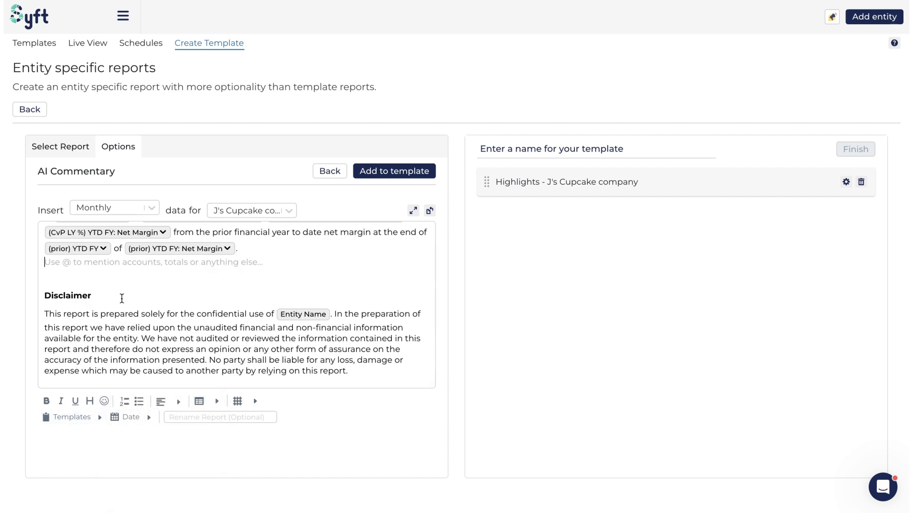
Insert the predefined Customers text between the Net Margin section and the Disclaimer.
{"action": "left_click", "coordinate": [90, 416]}
{"action": "left_click", "coordinate": [90, 415]}
{"action": "left_click", "coordinate": [145, 299]}
{"action": "left_click", "coordinate": [81, 279]}
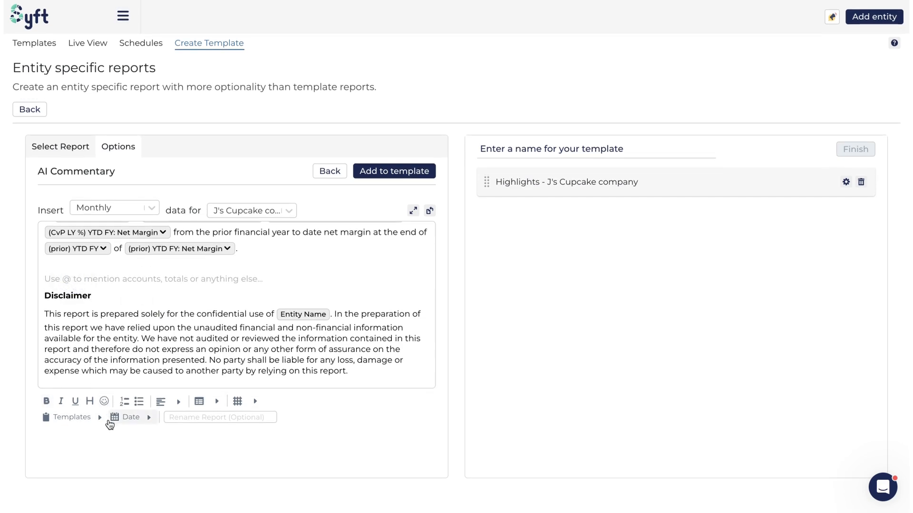
{"action": "left_click", "coordinate": [100, 421]}
{"action": "left_click", "coordinate": [177, 328]}
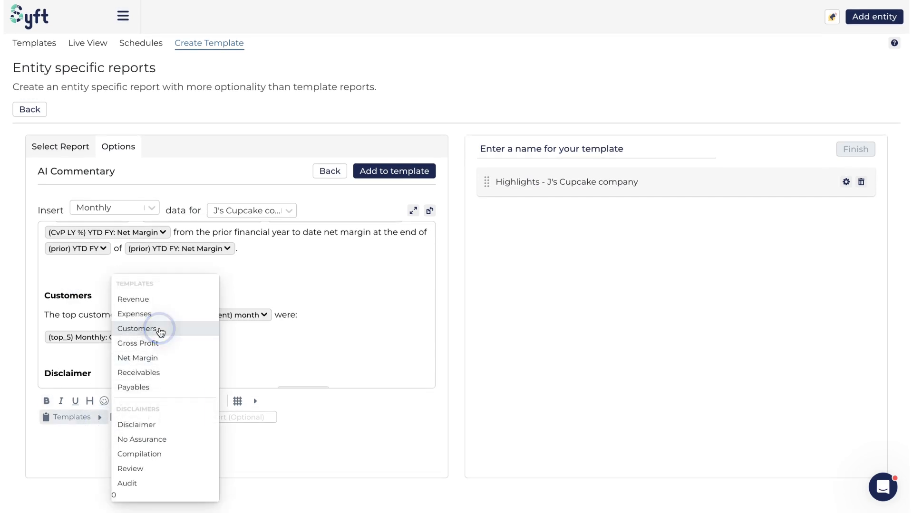
{"action": "left_click", "coordinate": [306, 292]}
Examine the Current and Comparison period options of the increase/decrease YTD Gross Profit field in the Gross Profit paragraph.
{"action": "scroll", "coordinate": [305, 292], "scroll_direction": "down", "scroll_amount": 2}
{"action": "scroll", "coordinate": [305, 292], "scroll_direction": "up", "scroll_amount": 6}
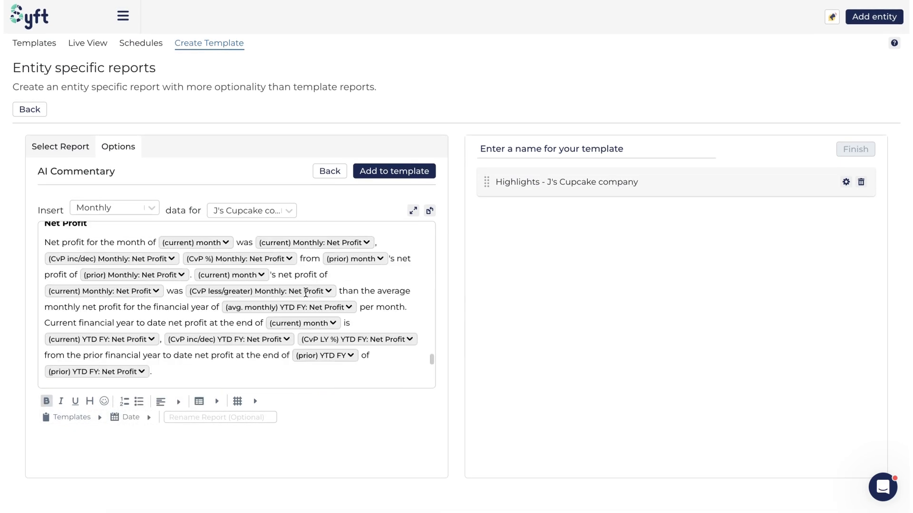
{"action": "scroll", "coordinate": [306, 292], "scroll_direction": "up", "scroll_amount": 1}
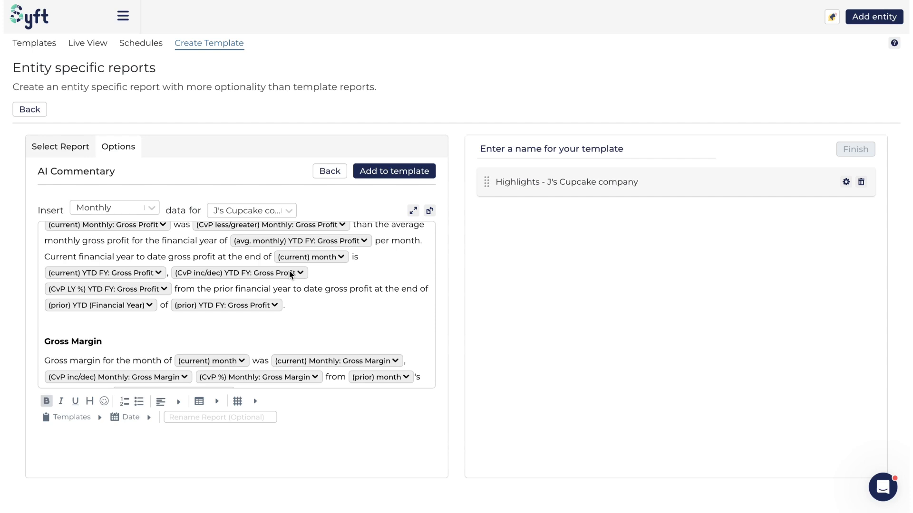
{"action": "left_click", "coordinate": [301, 274]}
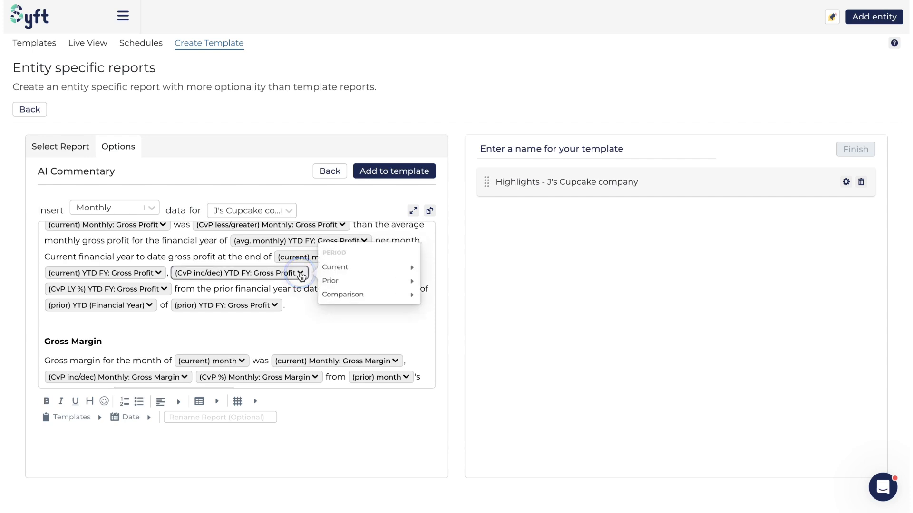
{"action": "mouse_move", "coordinate": [350, 266]}
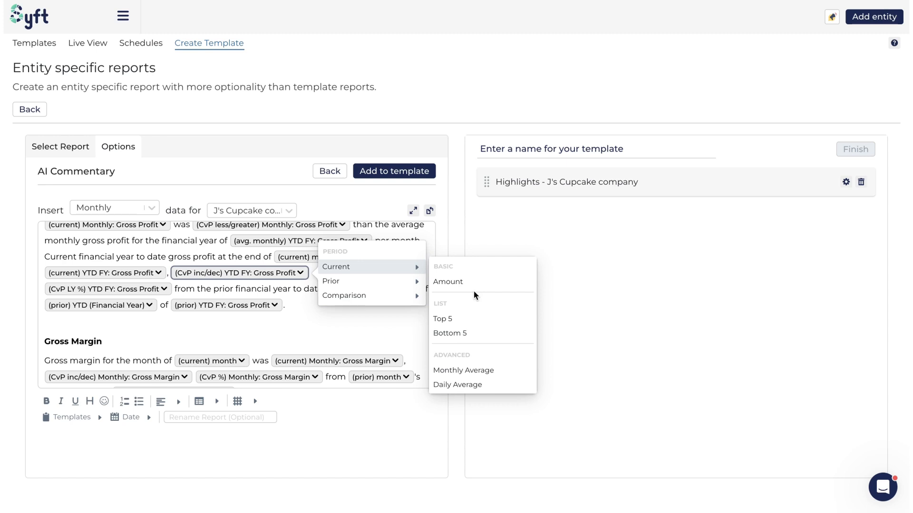
{"action": "mouse_move", "coordinate": [401, 301]}
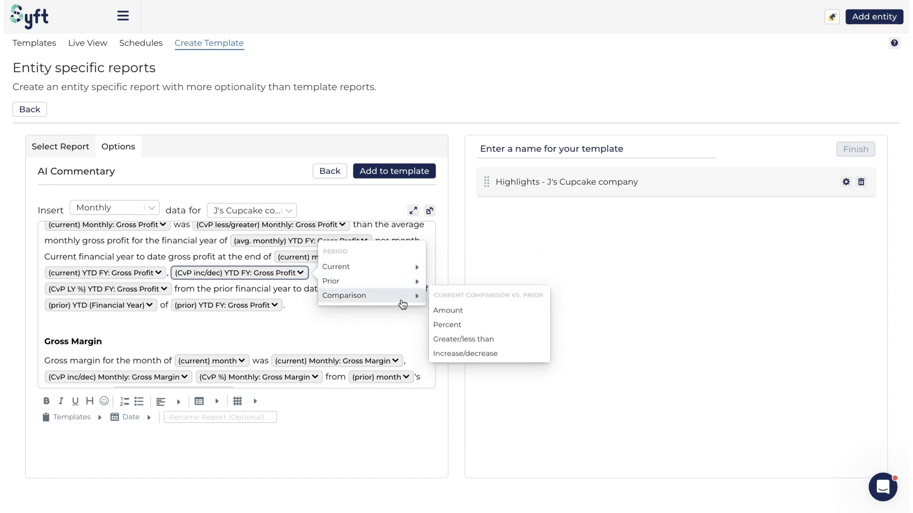
{"action": "left_click", "coordinate": [315, 313]}
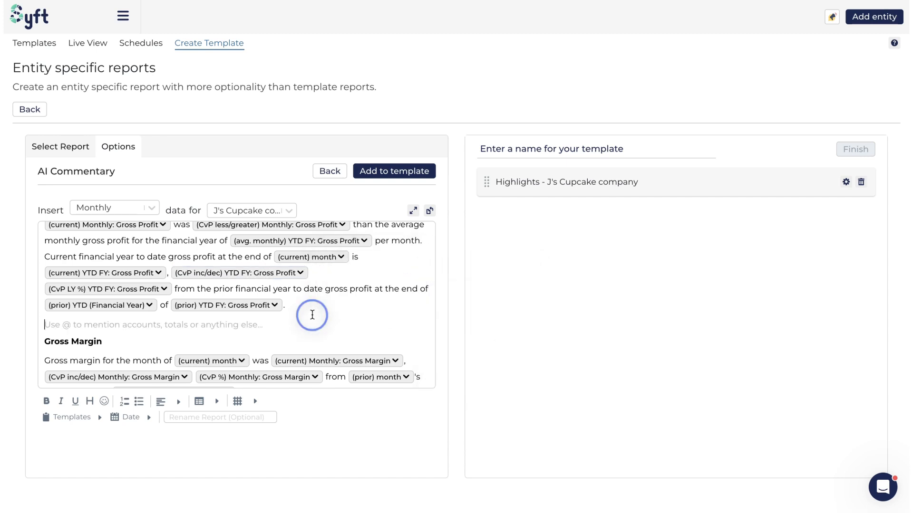
Add the customized AI Commentary to the report template.
{"action": "left_click", "coordinate": [414, 172]}
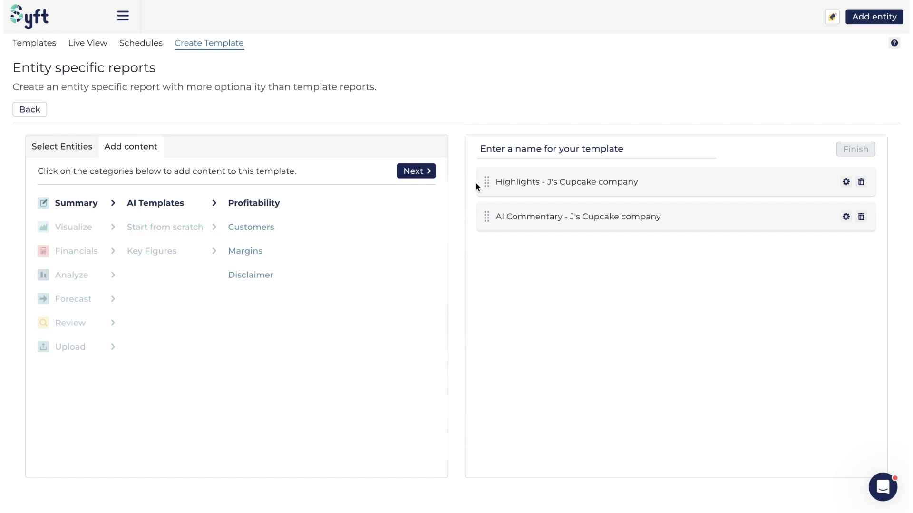